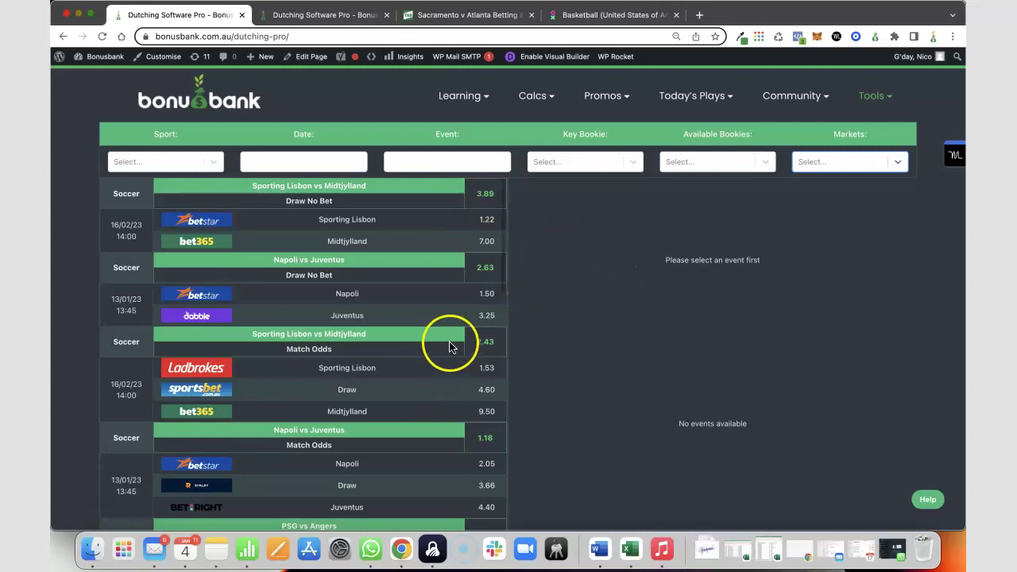
Look through the Dutching event list and examine the market types offered by its Markets filter
{"action": "scroll", "coordinate": [318, 340], "scroll_direction": "down", "scroll_amount": 4}
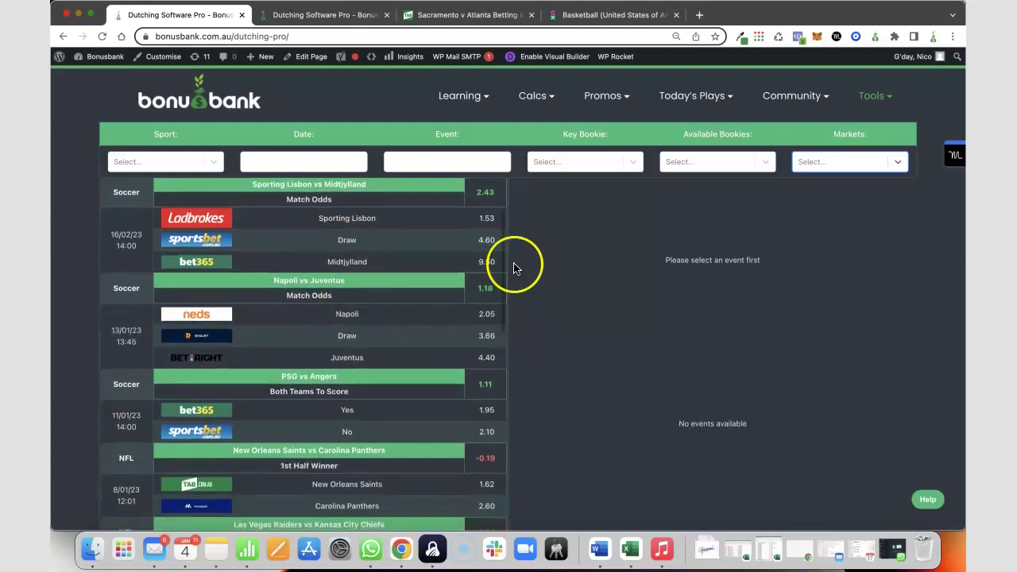
{"action": "scroll", "coordinate": [432, 348], "scroll_direction": "down", "scroll_amount": 2}
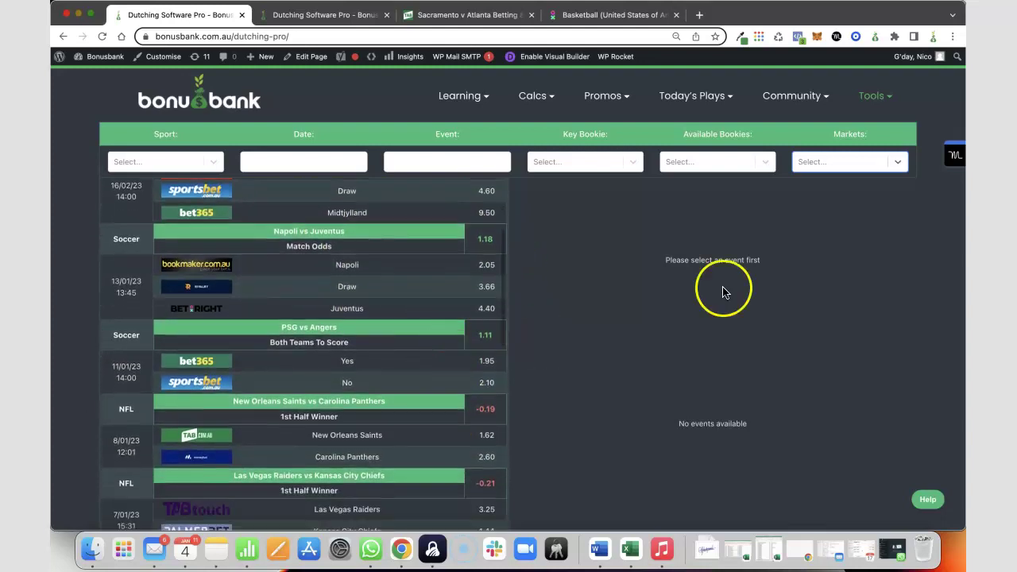
{"action": "left_click", "coordinate": [896, 165]}
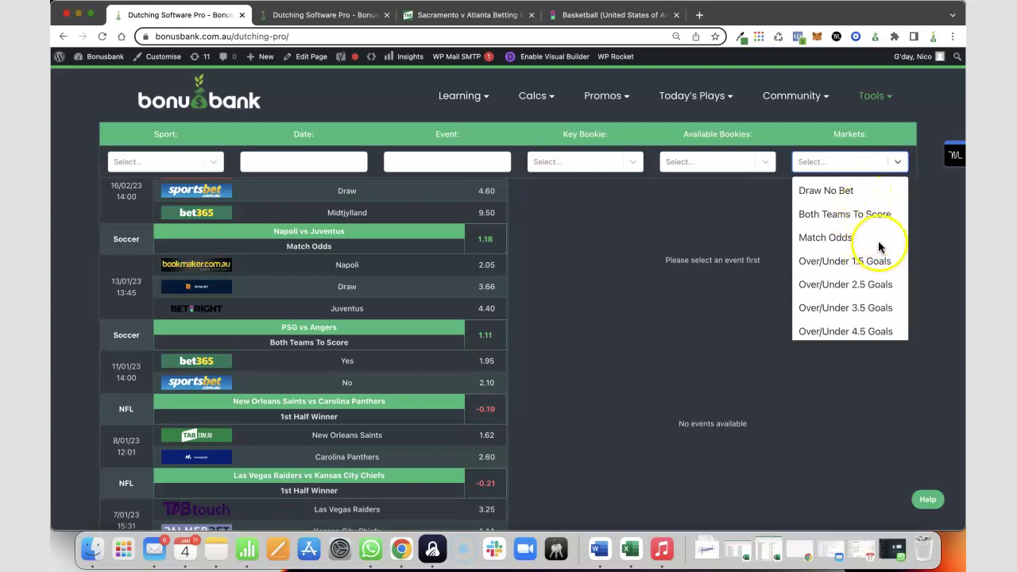
{"action": "scroll", "coordinate": [871, 232], "scroll_direction": "down", "scroll_amount": 4}
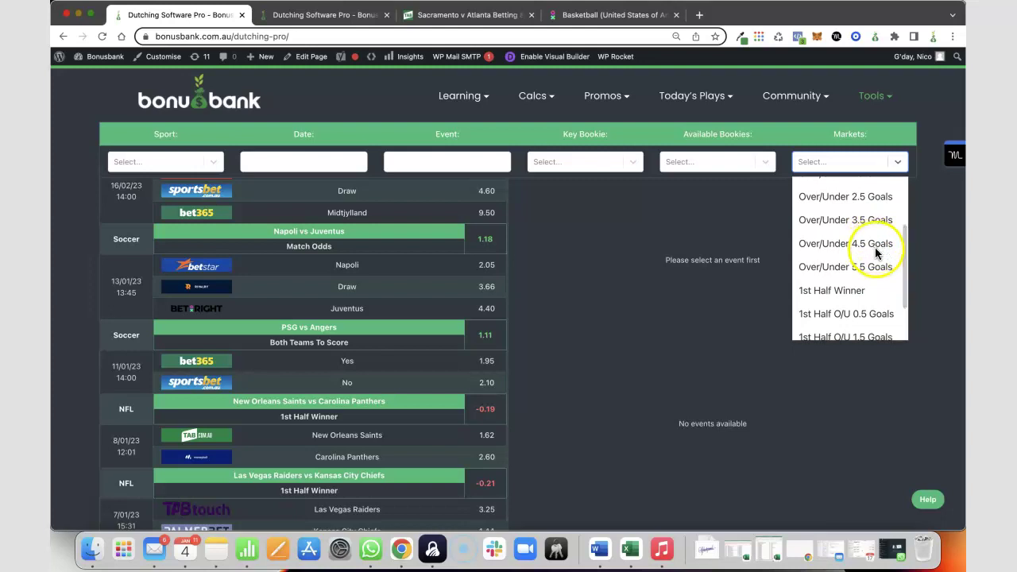
{"action": "scroll", "coordinate": [876, 252], "scroll_direction": "down", "scroll_amount": 2}
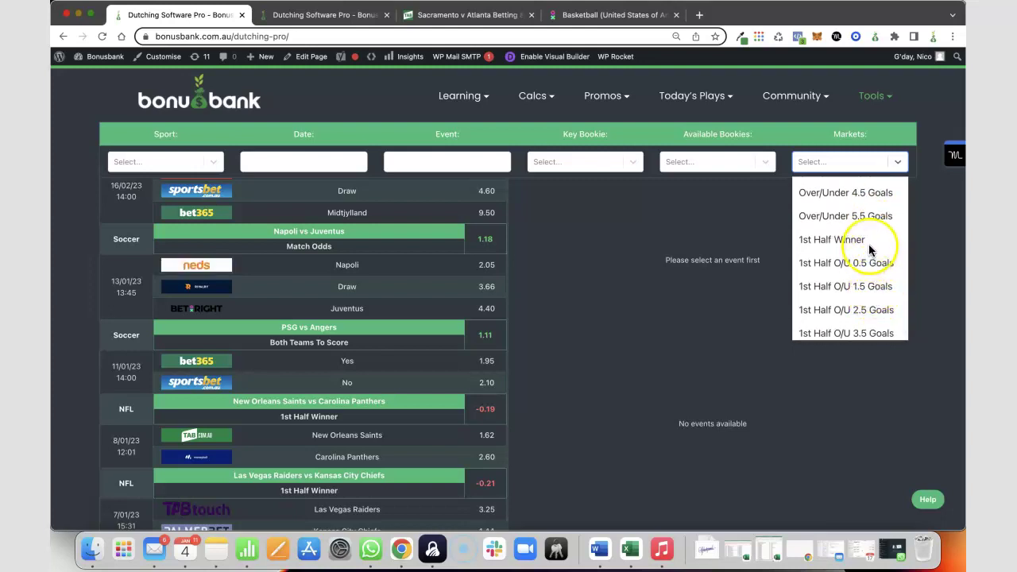
{"action": "left_click", "coordinate": [611, 261]}
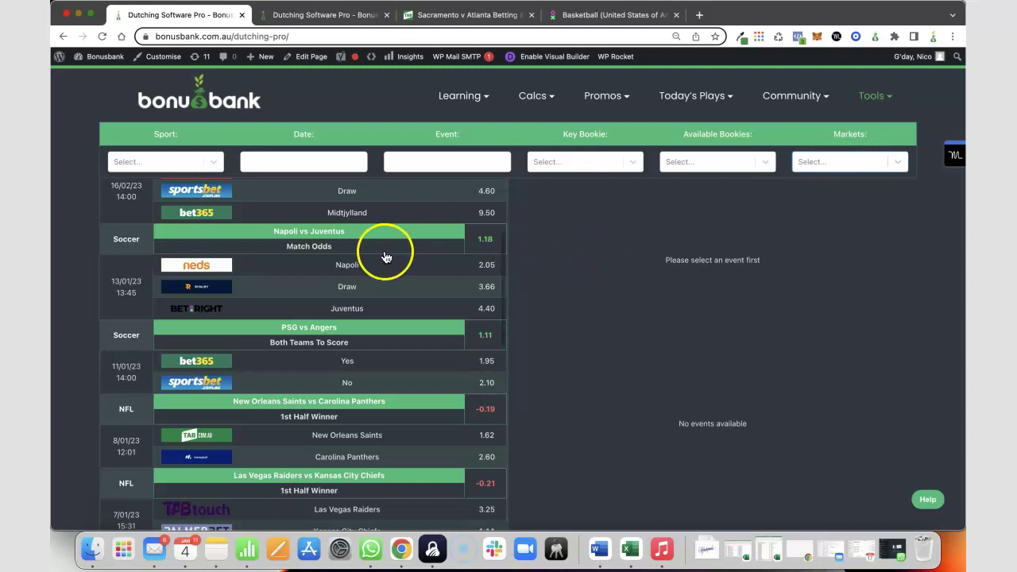
{"action": "scroll", "coordinate": [384, 258], "scroll_direction": "up", "scroll_amount": 2}
{"action": "scroll", "coordinate": [429, 262], "scroll_direction": "up", "scroll_amount": 6}
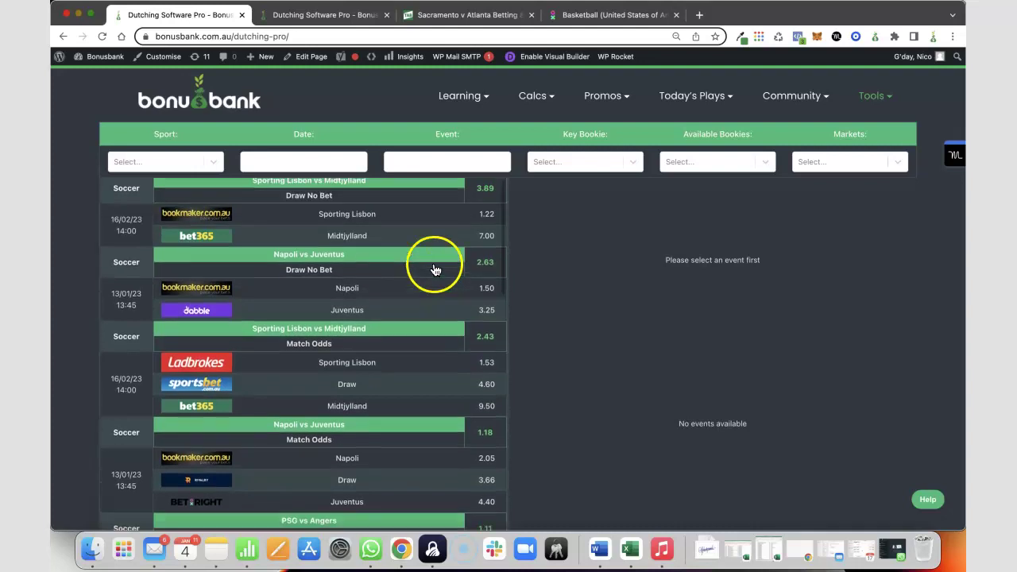
Switch to the second Dutching Software Pro page and look through its basketball and soccer events down to the lowest-rated ones
{"action": "left_click", "coordinate": [315, 16]}
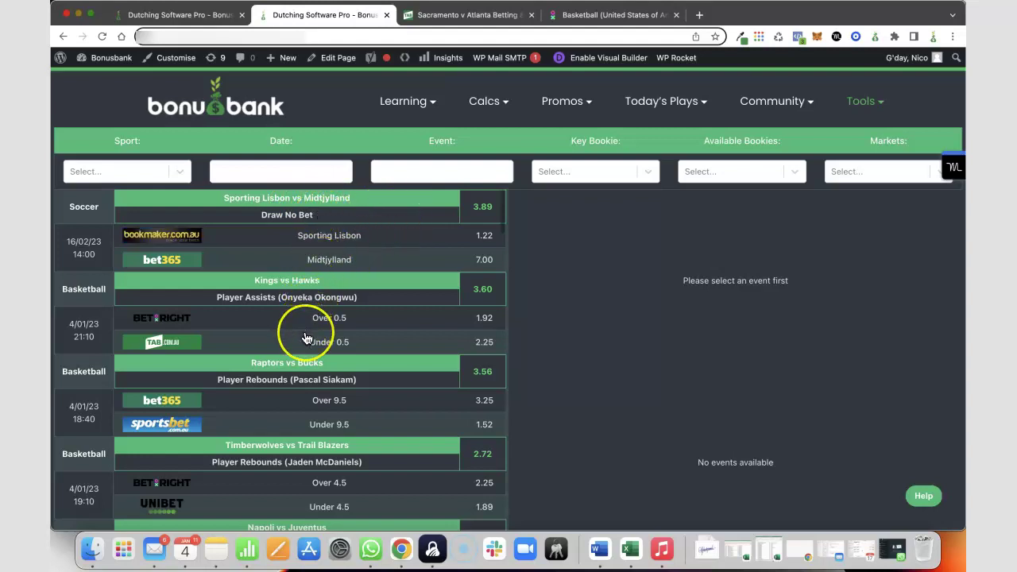
{"action": "left_click", "coordinate": [427, 340]}
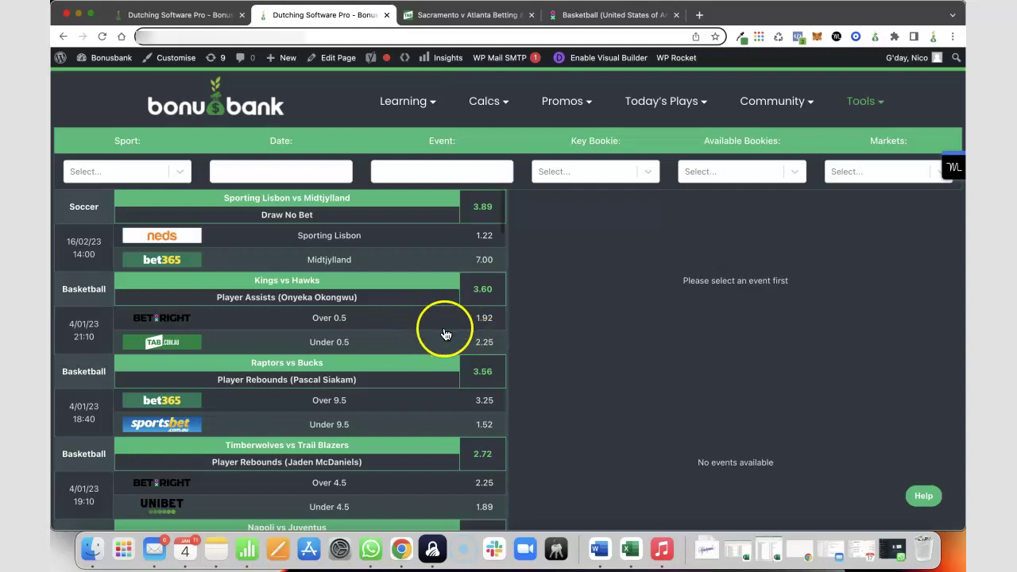
{"action": "scroll", "coordinate": [359, 339], "scroll_direction": "down", "scroll_amount": 1}
{"action": "scroll", "coordinate": [359, 339], "scroll_direction": "down", "scroll_amount": 1}
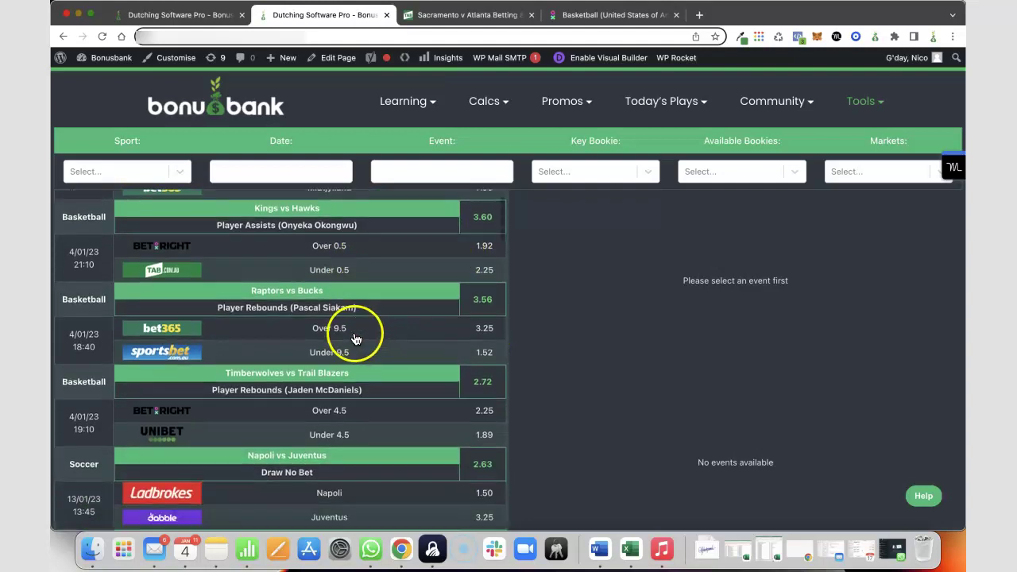
{"action": "scroll", "coordinate": [396, 336], "scroll_direction": "down", "scroll_amount": 2}
{"action": "scroll", "coordinate": [405, 326], "scroll_direction": "up", "scroll_amount": 2}
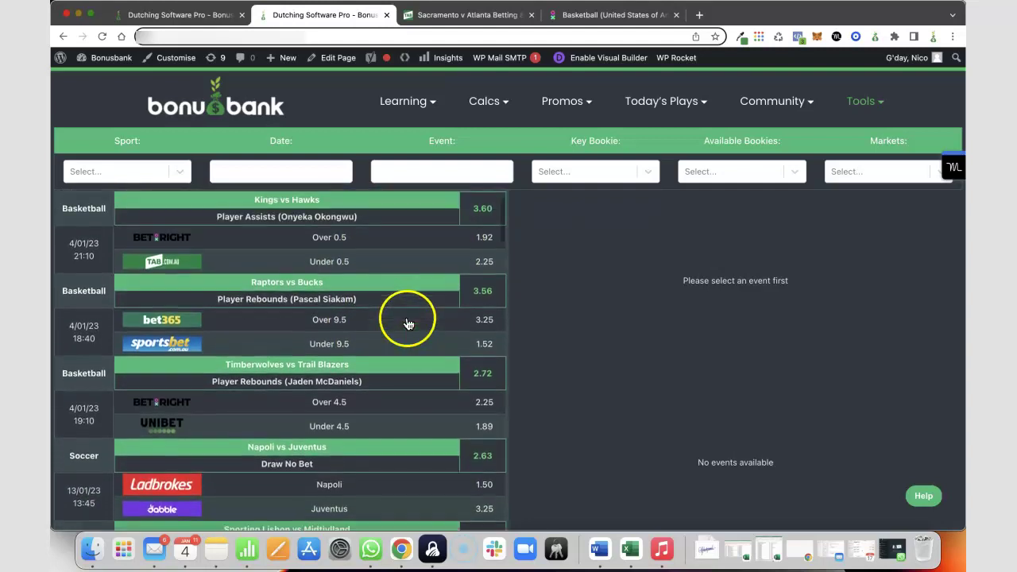
{"action": "scroll", "coordinate": [407, 324], "scroll_direction": "down", "scroll_amount": 2}
{"action": "scroll", "coordinate": [410, 324], "scroll_direction": "down", "scroll_amount": 2}
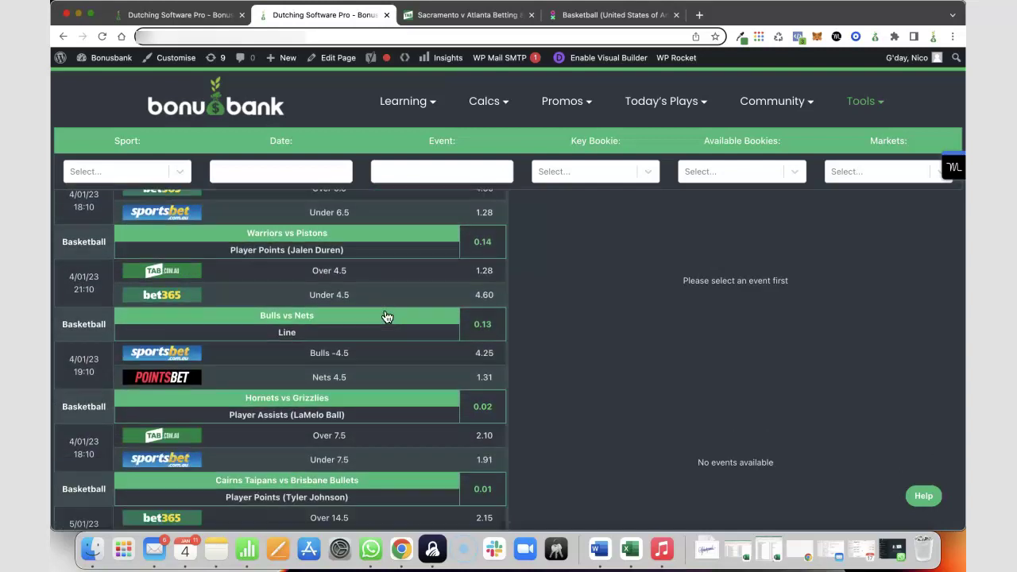
{"action": "scroll", "coordinate": [386, 317], "scroll_direction": "down", "scroll_amount": 5}
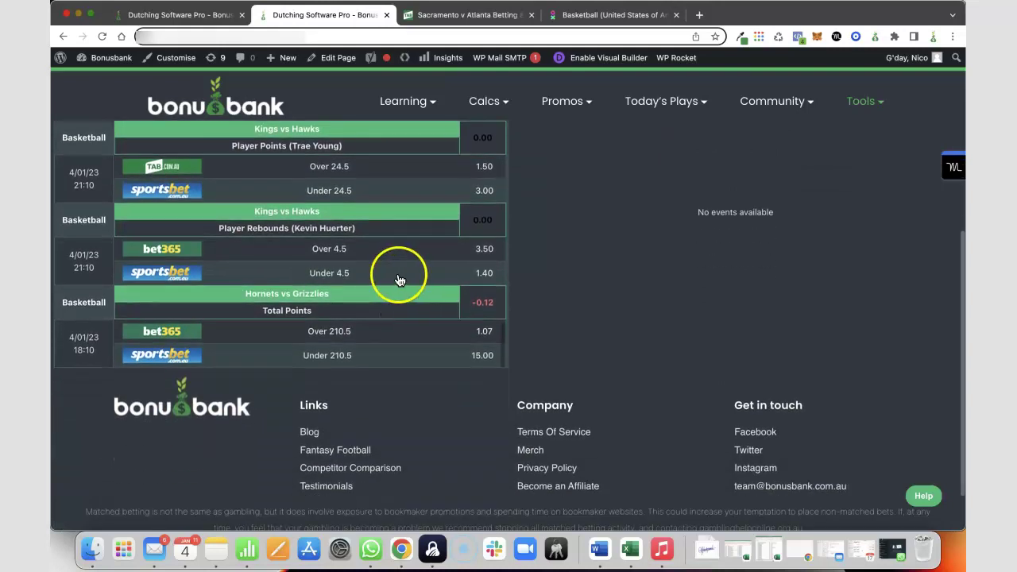
Review the event list back up to the highest-rated events
{"action": "scroll", "coordinate": [400, 276], "scroll_direction": "up", "scroll_amount": 4}
{"action": "scroll", "coordinate": [400, 274], "scroll_direction": "up", "scroll_amount": 3}
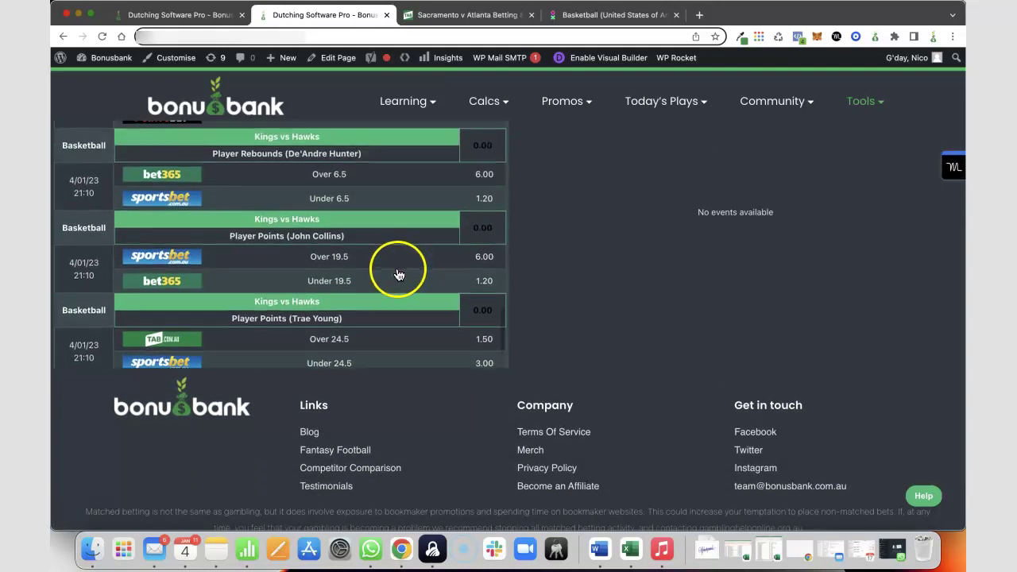
{"action": "scroll", "coordinate": [532, 292], "scroll_direction": "up", "scroll_amount": 5}
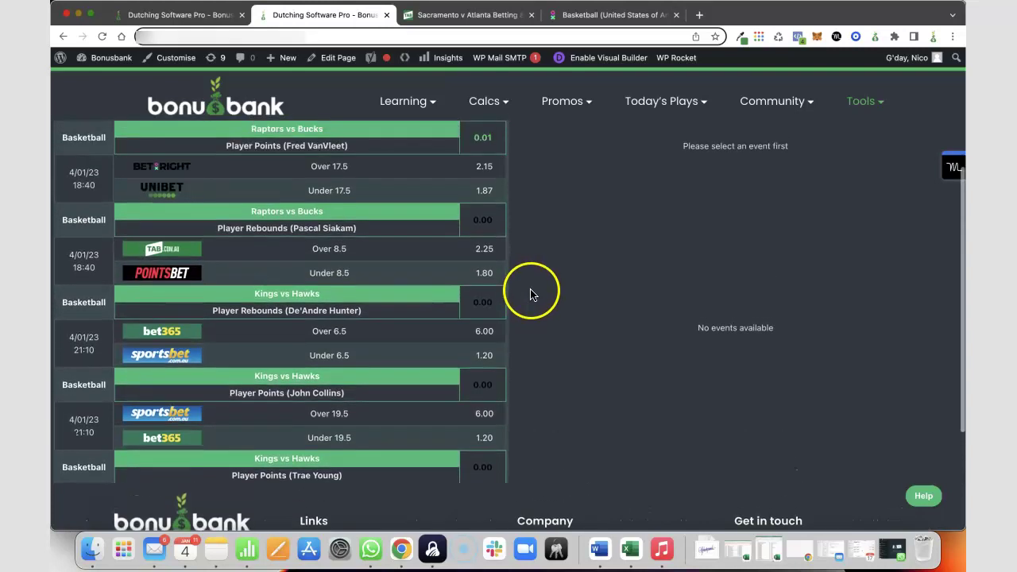
{"action": "scroll", "coordinate": [533, 292], "scroll_direction": "up", "scroll_amount": 4}
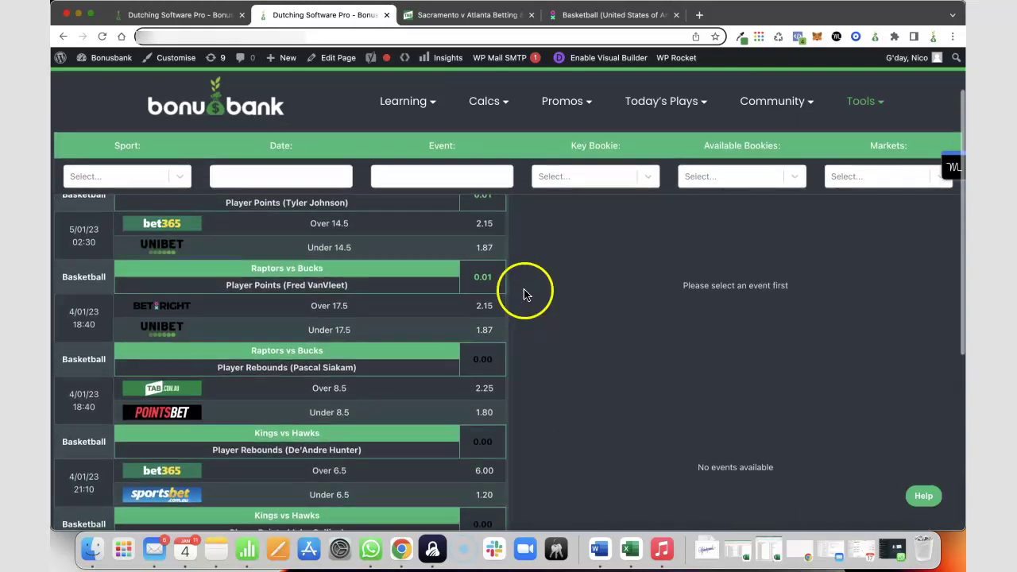
{"action": "scroll", "coordinate": [335, 298], "scroll_direction": "up", "scroll_amount": 10}
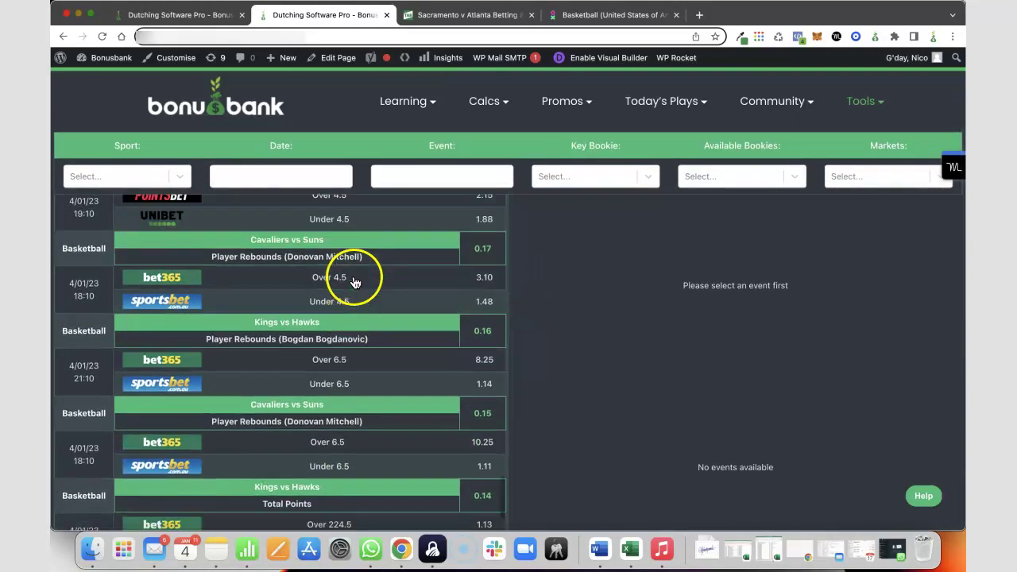
{"action": "scroll", "coordinate": [355, 285], "scroll_direction": "up", "scroll_amount": 10}
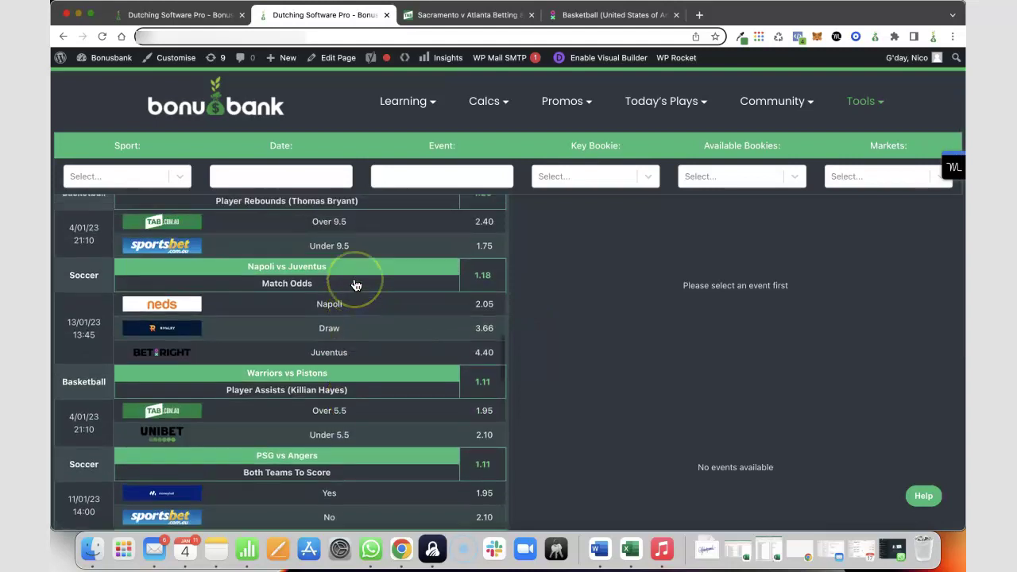
{"action": "scroll", "coordinate": [357, 284], "scroll_direction": "up", "scroll_amount": 1}
{"action": "left_click", "coordinate": [405, 308]}
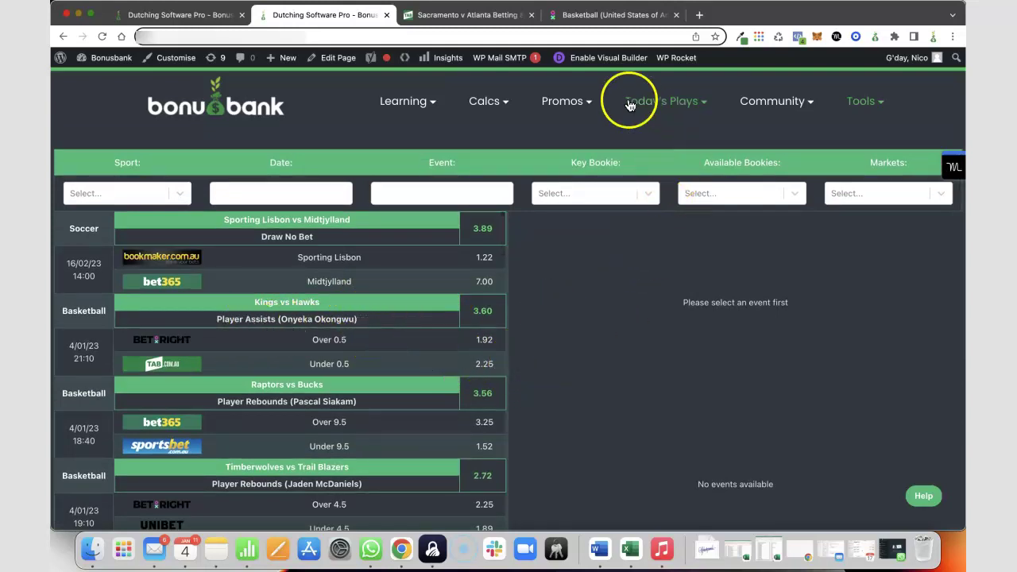
Compare the Kings vs Hawks assists odds for Onyeka Okongwu on the Bet Right and TAB pages with the Dutching list
{"action": "left_click", "coordinate": [592, 16]}
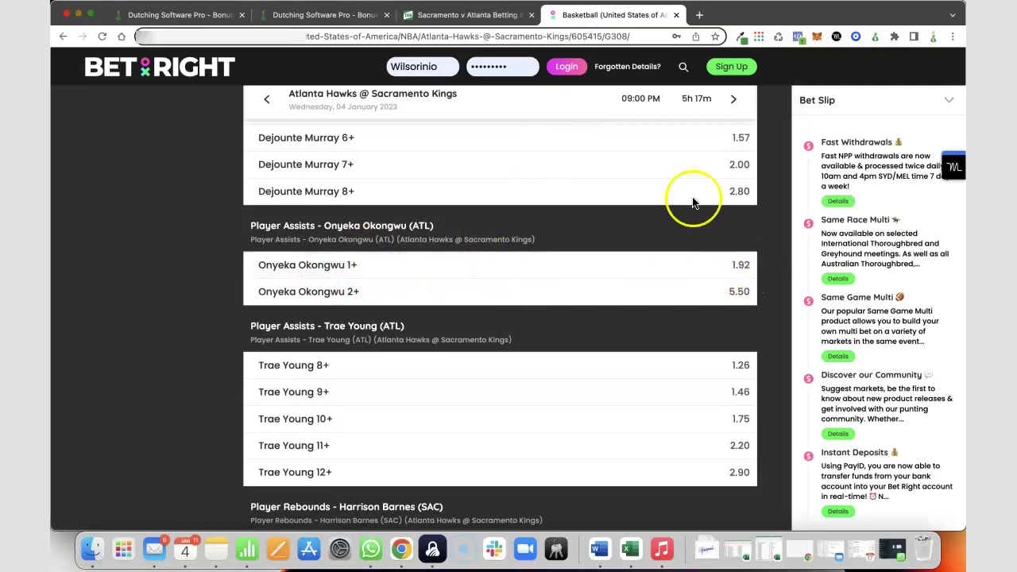
{"action": "left_click", "coordinate": [302, 18]}
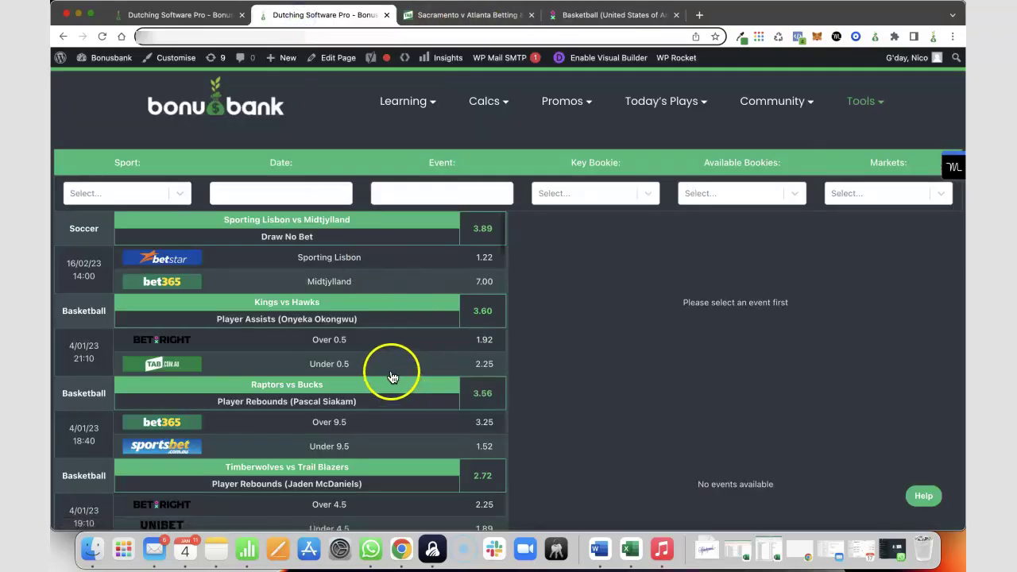
{"action": "left_click", "coordinate": [483, 15]}
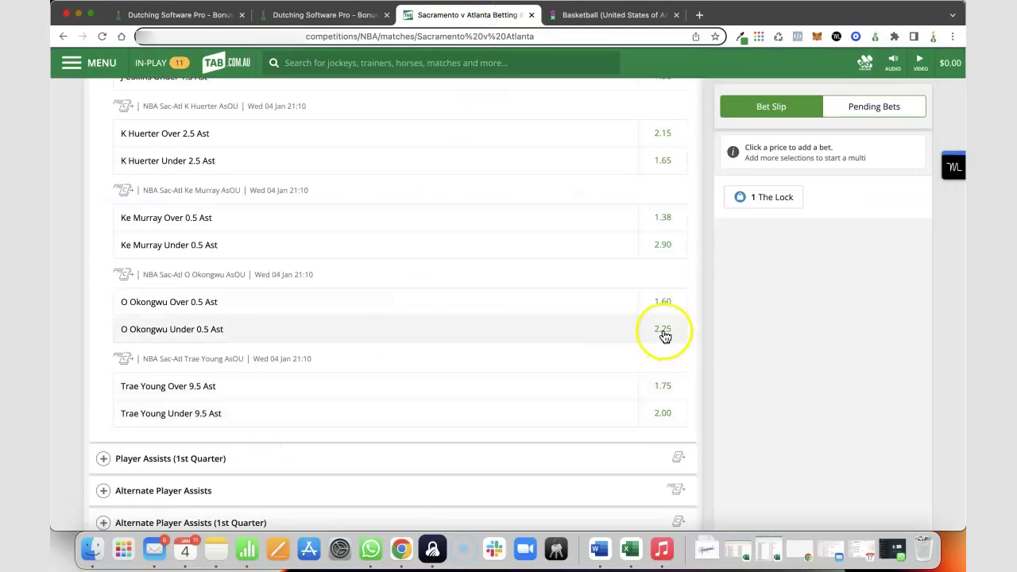
{"action": "left_click", "coordinate": [331, 17]}
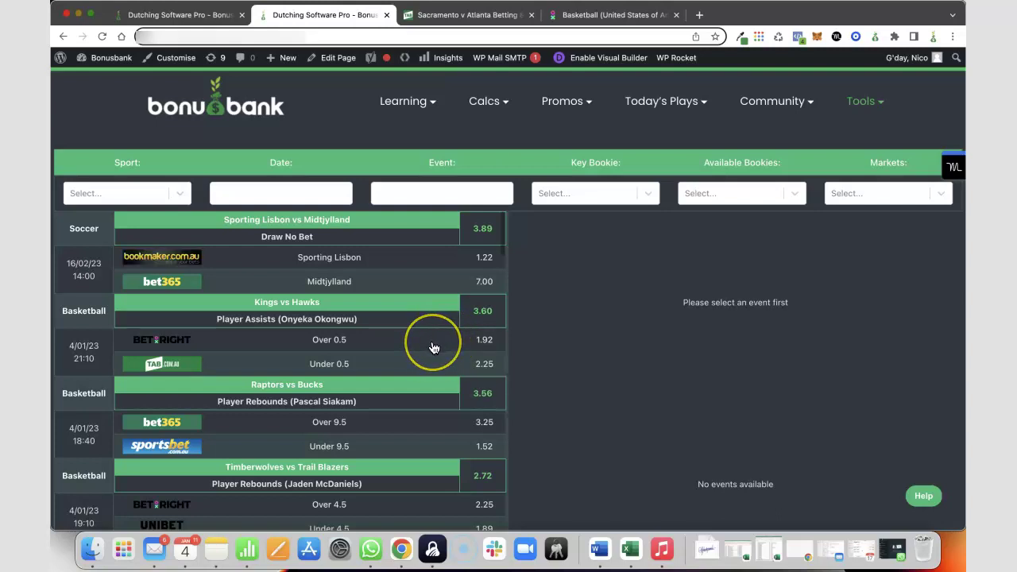
{"action": "mouse_move", "coordinate": [437, 347]}
{"action": "left_mouse_down"}
{"action": "mouse_move", "coordinate": [408, 327]}
{"action": "mouse_move", "coordinate": [390, 363]}
{"action": "mouse_move", "coordinate": [520, 372]}
{"action": "mouse_move", "coordinate": [450, 379]}
{"action": "mouse_move", "coordinate": [499, 375]}
{"action": "mouse_move", "coordinate": [538, 409]}
{"action": "mouse_move", "coordinate": [808, 360]}
{"action": "mouse_move", "coordinate": [628, 350]}
{"action": "mouse_move", "coordinate": [698, 368]}
{"action": "left_mouse_up"}
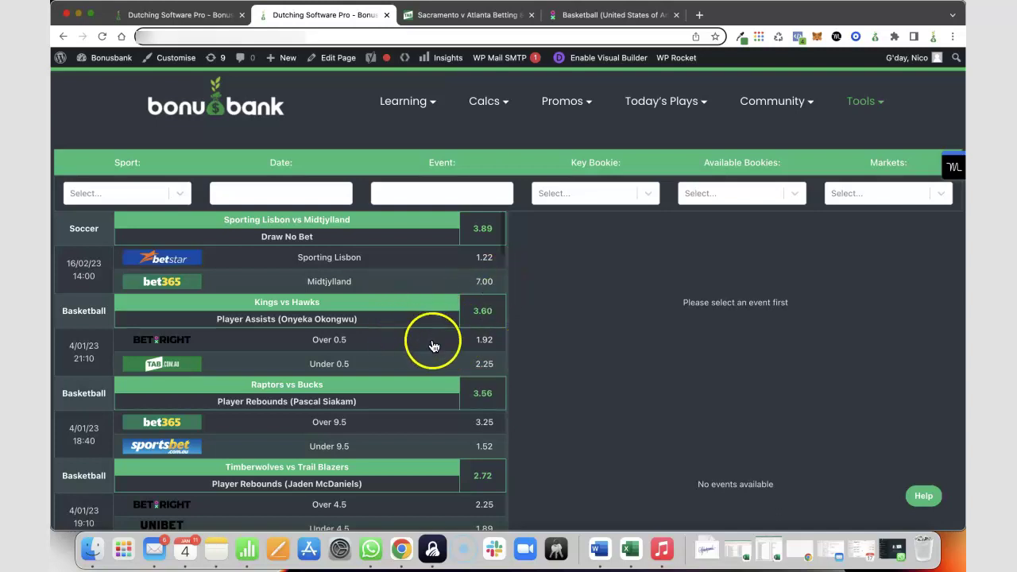
Examine the expanded Markets filter options through to the player markets and Match Odds X Double Chance
{"action": "left_click", "coordinate": [941, 194]}
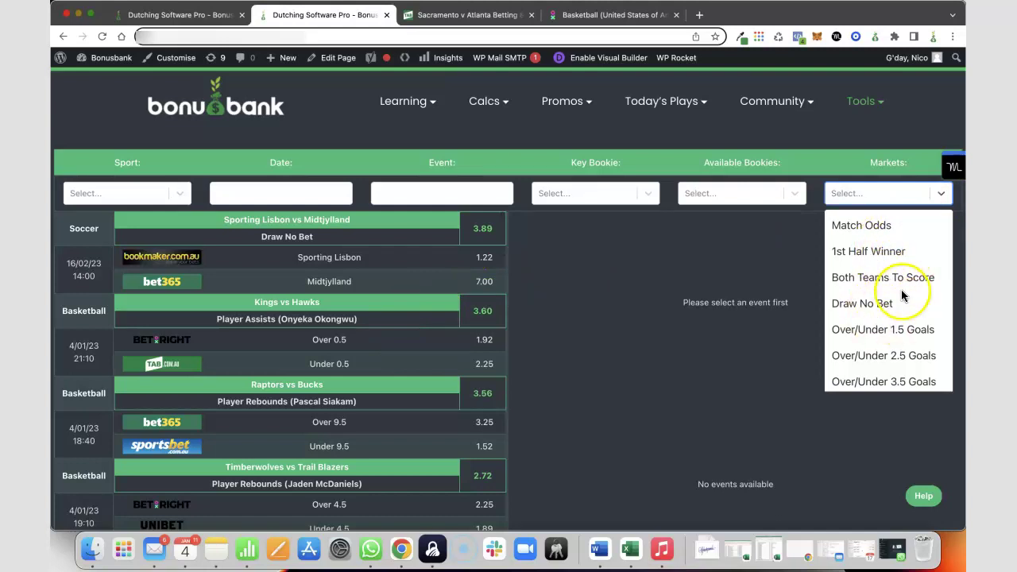
{"action": "scroll", "coordinate": [906, 294], "scroll_direction": "down", "scroll_amount": 1}
{"action": "scroll", "coordinate": [905, 296], "scroll_direction": "down", "scroll_amount": 2}
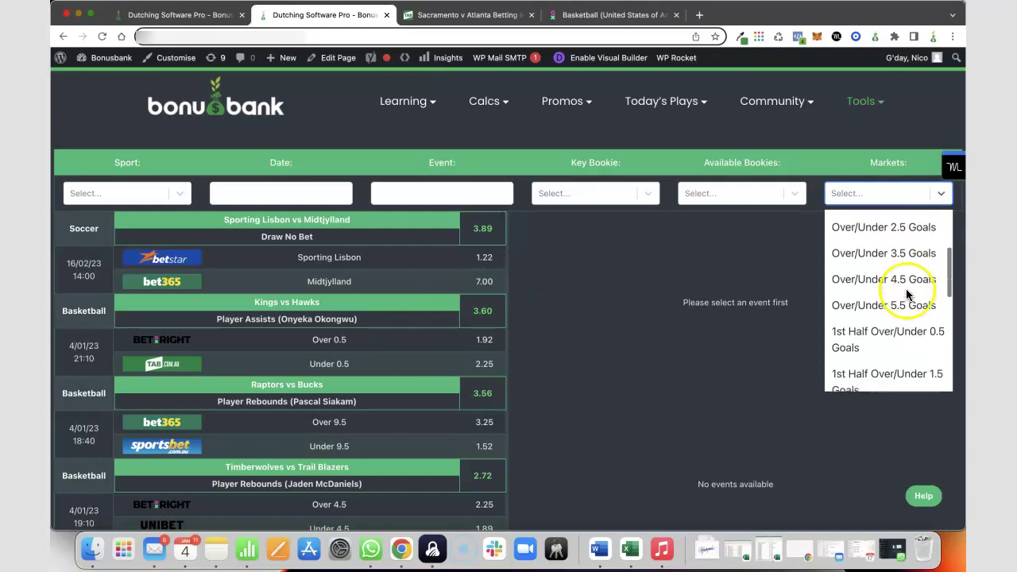
{"action": "scroll", "coordinate": [905, 294], "scroll_direction": "down", "scroll_amount": 6}
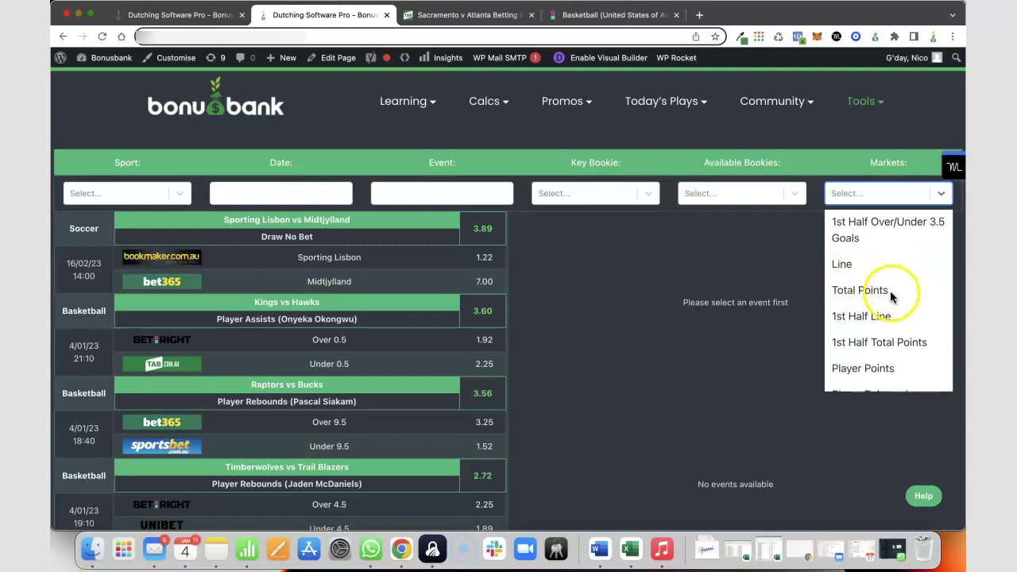
{"action": "scroll", "coordinate": [918, 294], "scroll_direction": "down", "scroll_amount": 3}
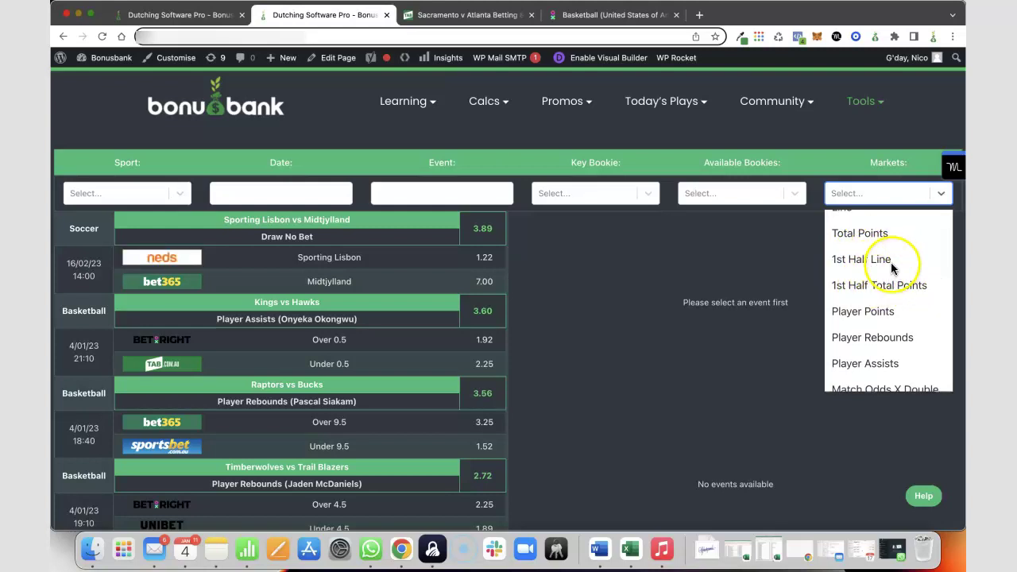
{"action": "scroll", "coordinate": [918, 309], "scroll_direction": "down", "scroll_amount": 2}
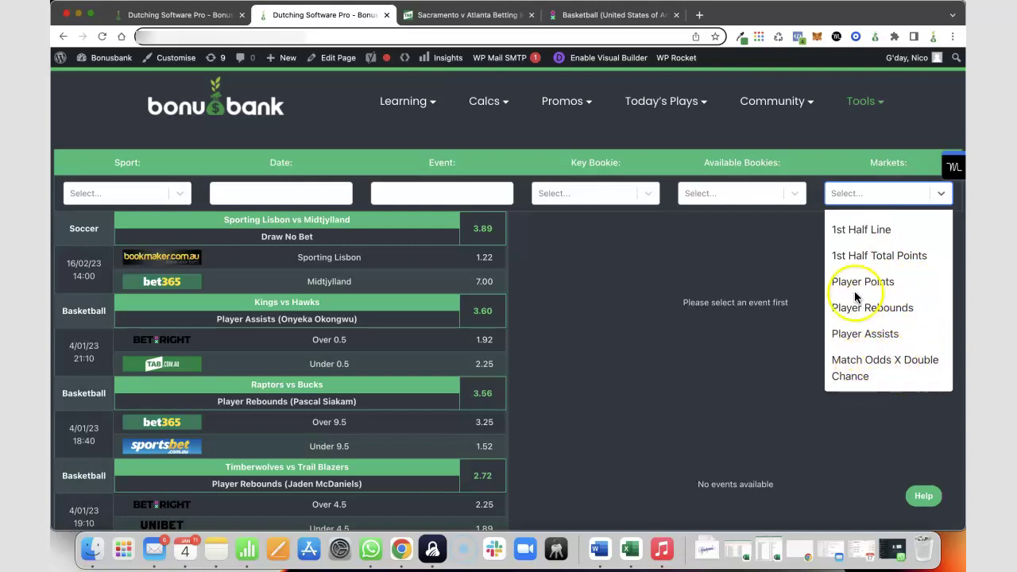
Find the Napoli vs Juventus Match Odds X Double Chance event in the list and inspect its selections
{"action": "scroll", "coordinate": [411, 295], "scroll_direction": "down", "scroll_amount": 5}
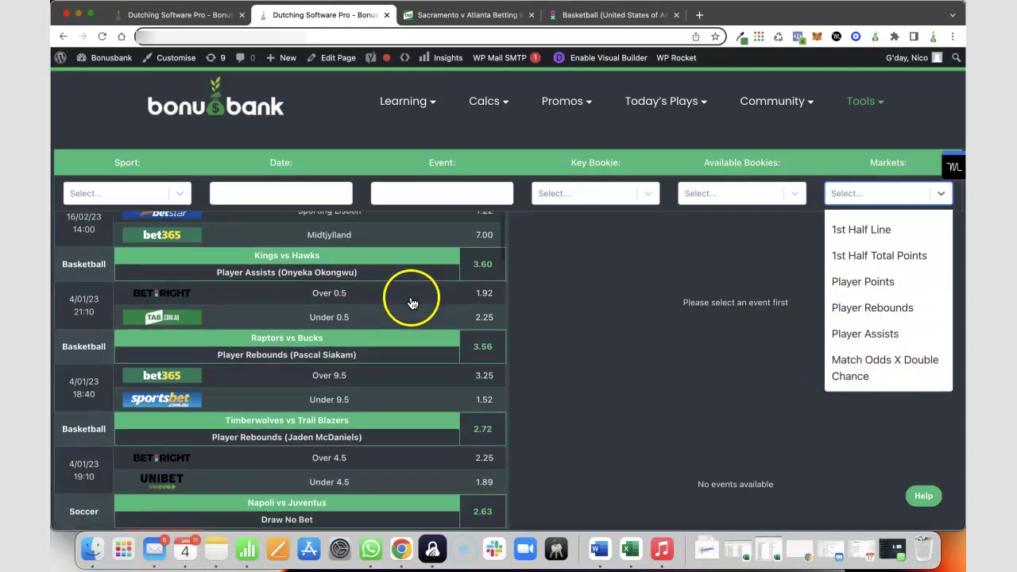
{"action": "scroll", "coordinate": [410, 308], "scroll_direction": "down", "scroll_amount": 6}
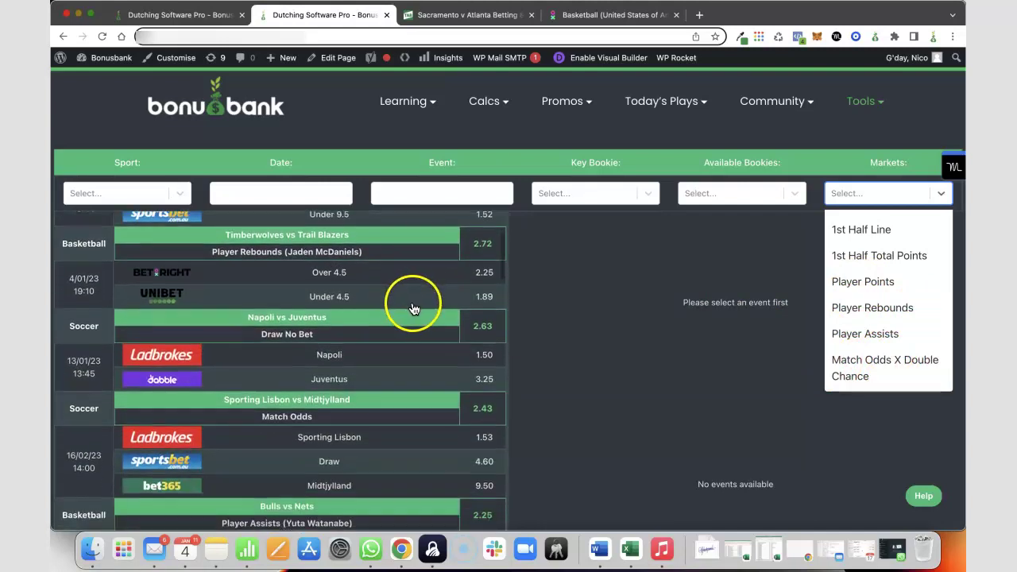
{"action": "scroll", "coordinate": [416, 328], "scroll_direction": "down", "scroll_amount": 6}
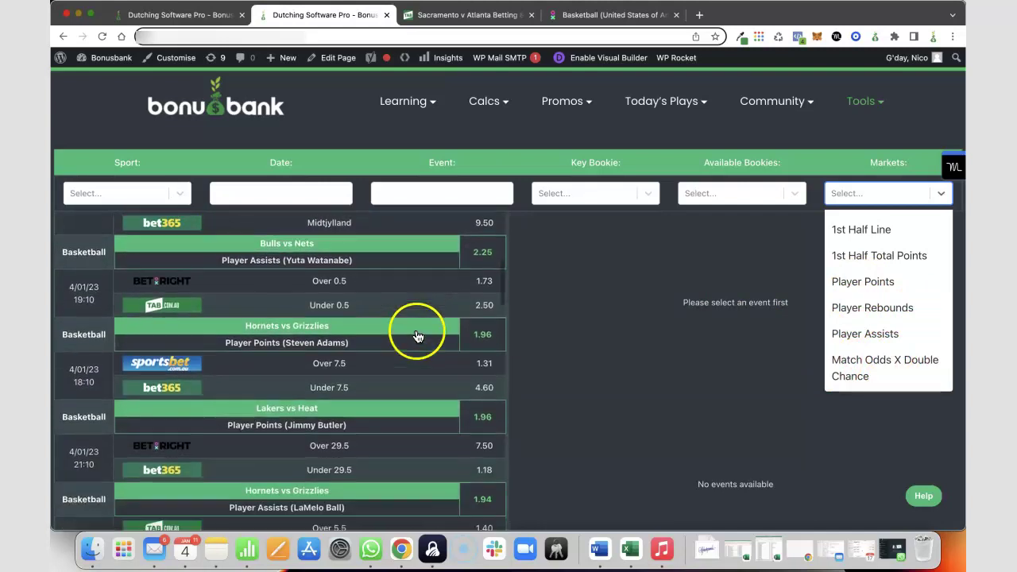
{"action": "scroll", "coordinate": [424, 353], "scroll_direction": "down", "scroll_amount": 8}
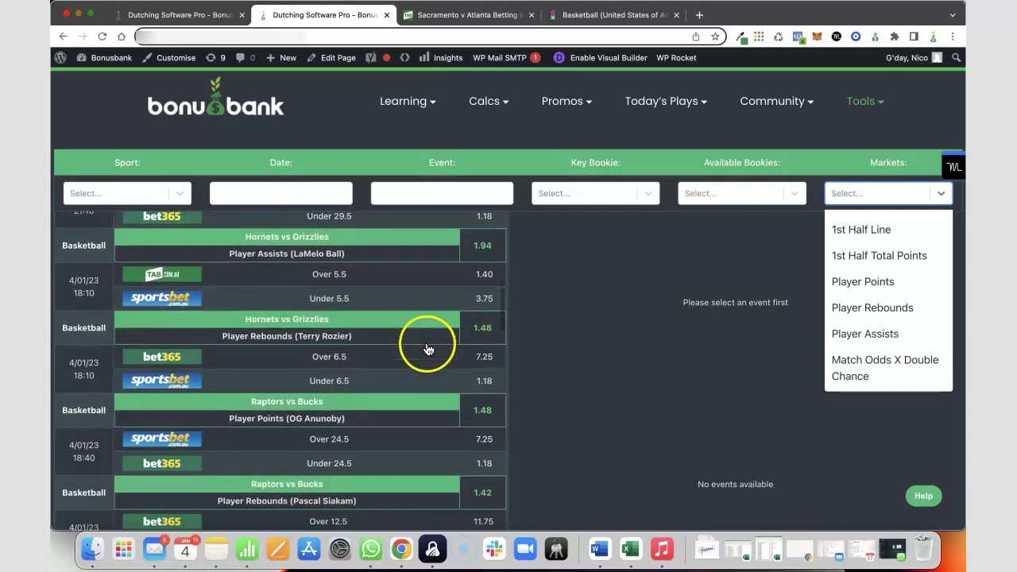
{"action": "scroll", "coordinate": [427, 347], "scroll_direction": "down", "scroll_amount": 5}
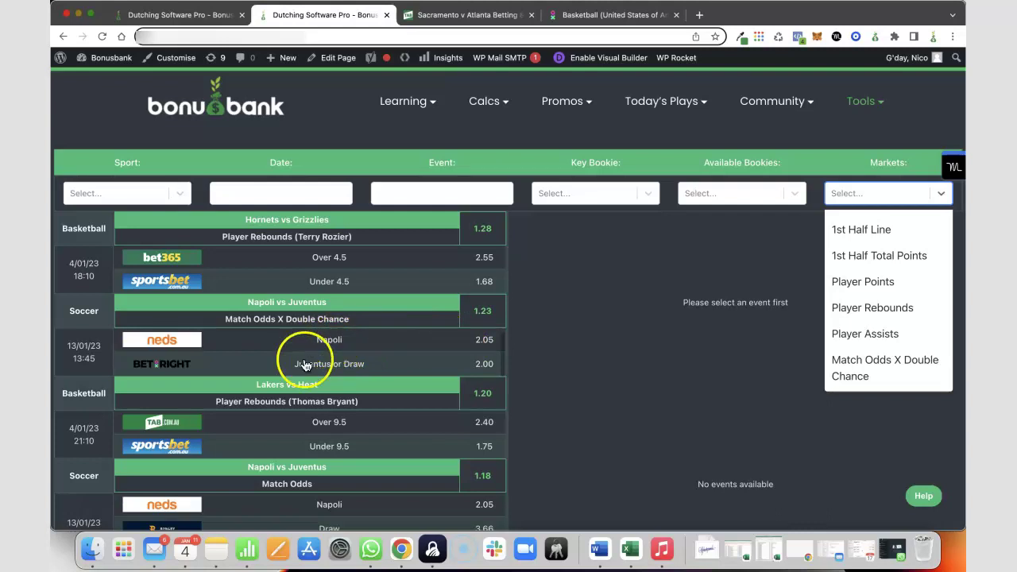
{"action": "left_click", "coordinate": [374, 371]}
{"action": "left_click", "coordinate": [404, 371]}
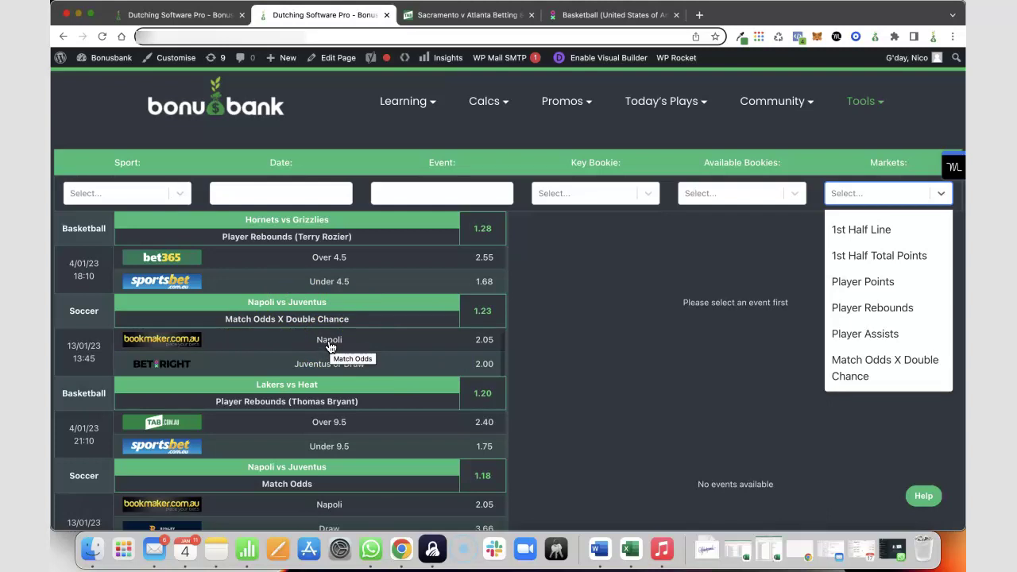
Inspect the bookmaker market names behind the Napoli vs Juventus double chance, Terry Rozier rebounds and Donovan Mitchell assists selections
{"action": "left_click", "coordinate": [327, 367]}
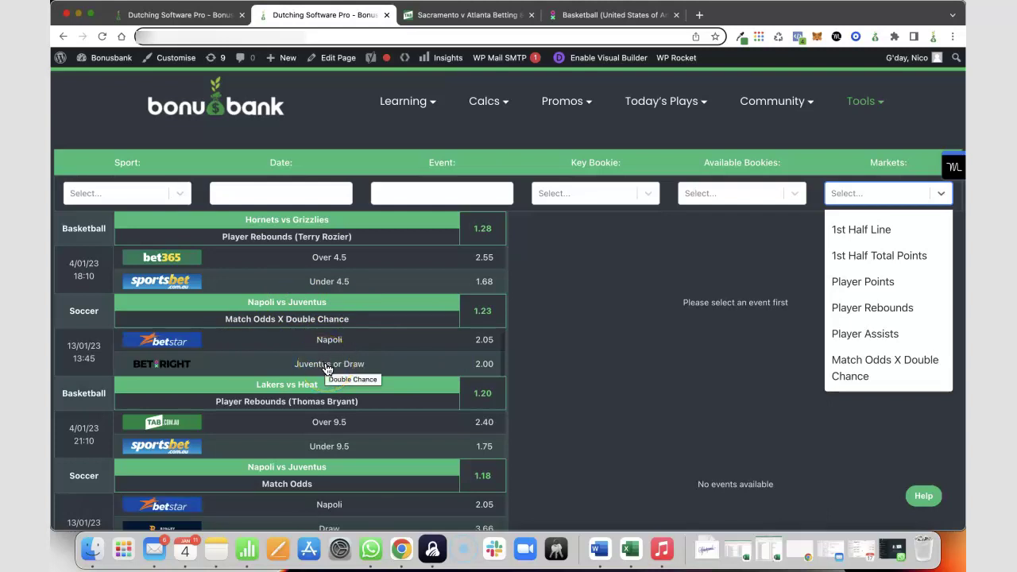
{"action": "left_click", "coordinate": [395, 309]}
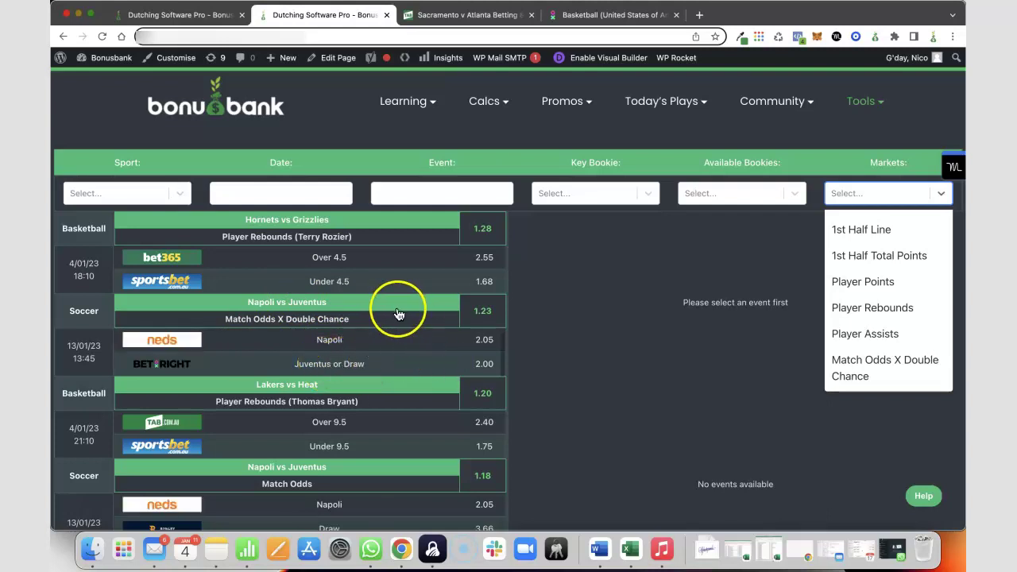
{"action": "scroll", "coordinate": [397, 316], "scroll_direction": "up", "scroll_amount": 1}
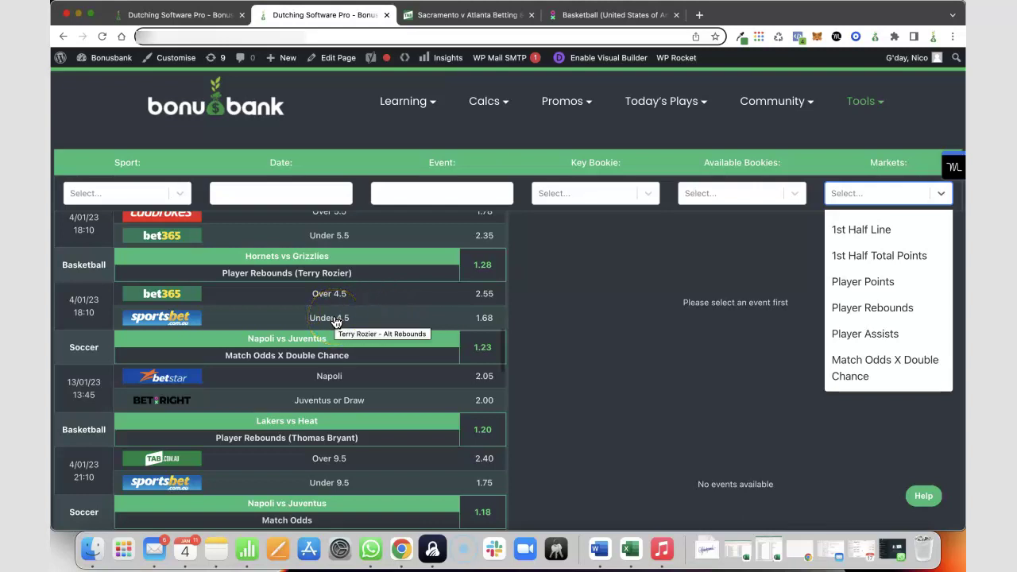
{"action": "left_click", "coordinate": [332, 295]}
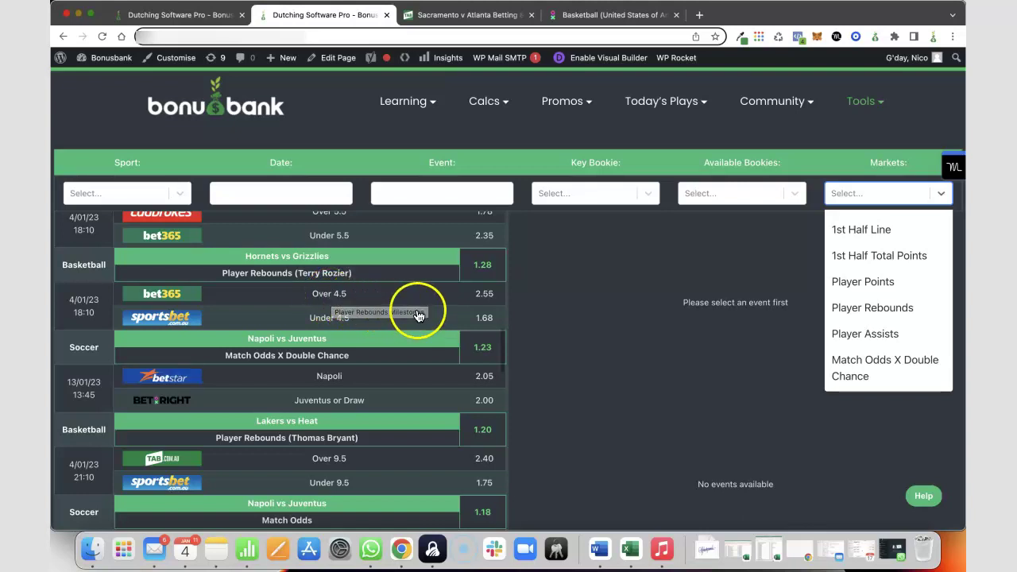
{"action": "scroll", "coordinate": [417, 302], "scroll_direction": "up", "scroll_amount": 3}
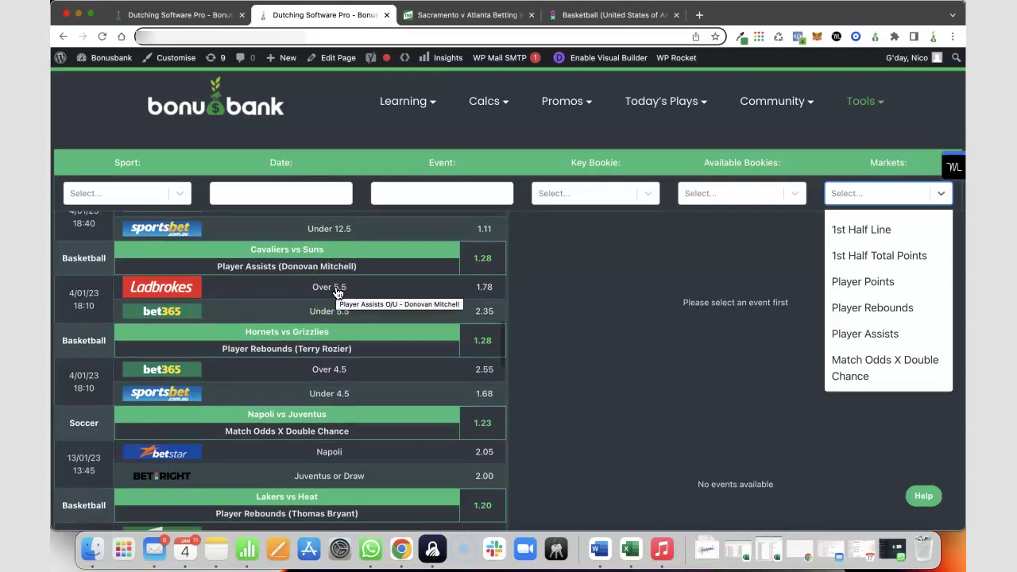
Review the lower-rated events through to the end of the list
{"action": "scroll", "coordinate": [379, 386], "scroll_direction": "down", "scroll_amount": 10}
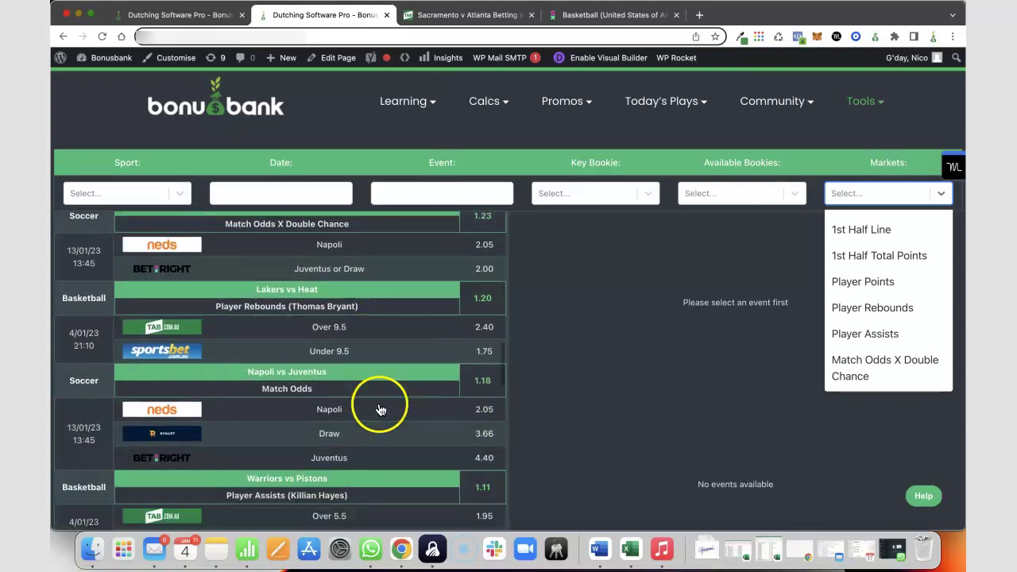
{"action": "scroll", "coordinate": [379, 408], "scroll_direction": "down", "scroll_amount": 4}
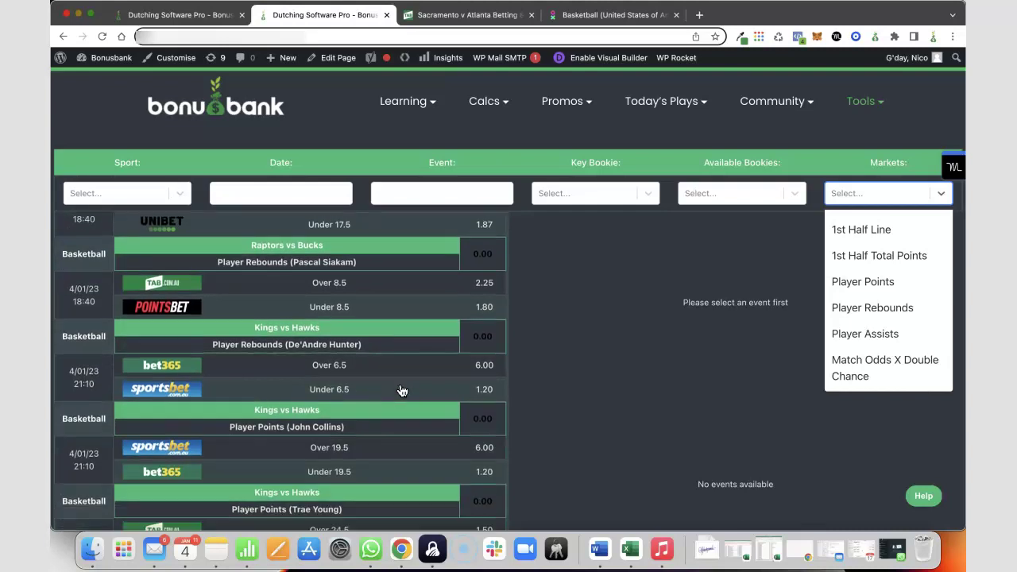
{"action": "scroll", "coordinate": [401, 391], "scroll_direction": "down", "scroll_amount": 5}
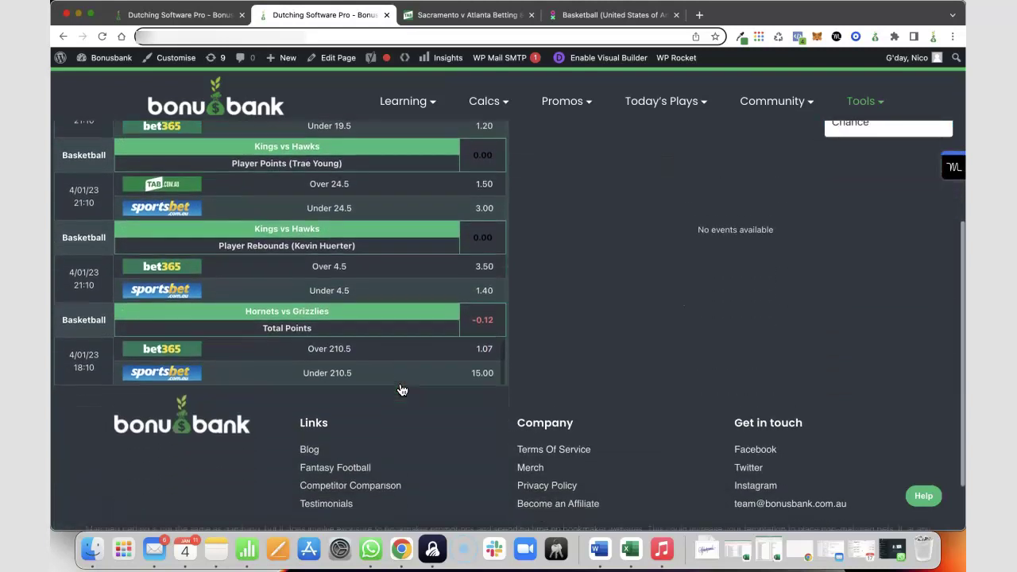
Filter the event list to the Line and Total Points markets
{"action": "scroll", "coordinate": [659, 317], "scroll_direction": "up", "scroll_amount": 6}
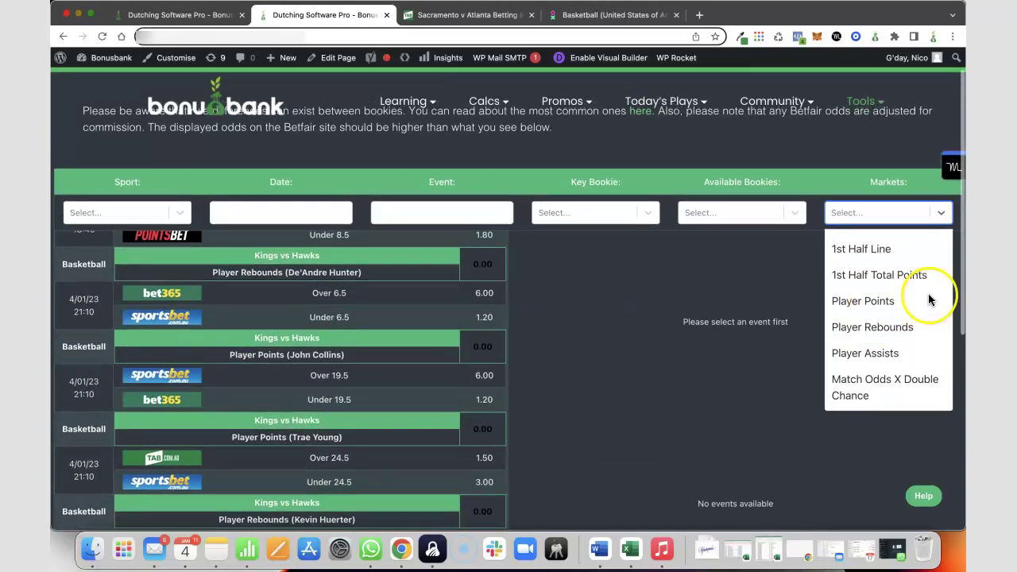
{"action": "scroll", "coordinate": [908, 305], "scroll_direction": "up", "scroll_amount": 2}
{"action": "left_click", "coordinate": [870, 287]}
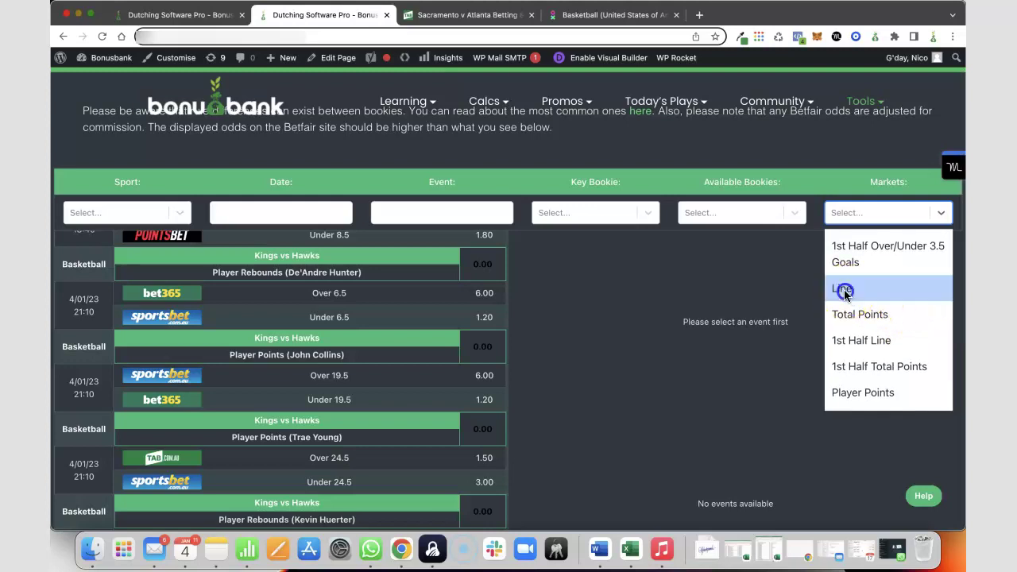
{"action": "left_click", "coordinate": [891, 215]}
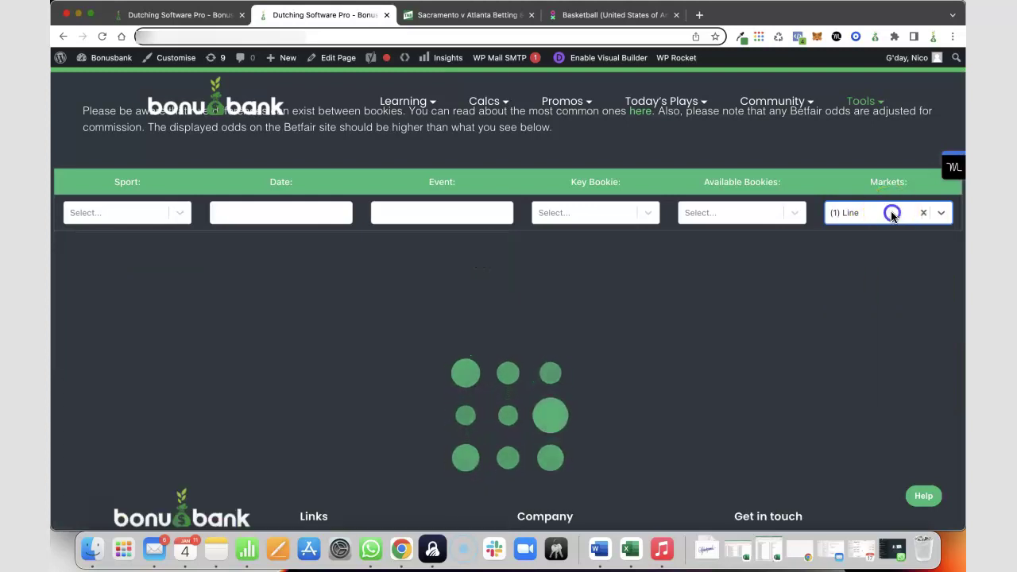
{"action": "left_click", "coordinate": [940, 212]}
{"action": "scroll", "coordinate": [914, 322], "scroll_direction": "down", "scroll_amount": 3}
{"action": "scroll", "coordinate": [904, 328], "scroll_direction": "down", "scroll_amount": 8}
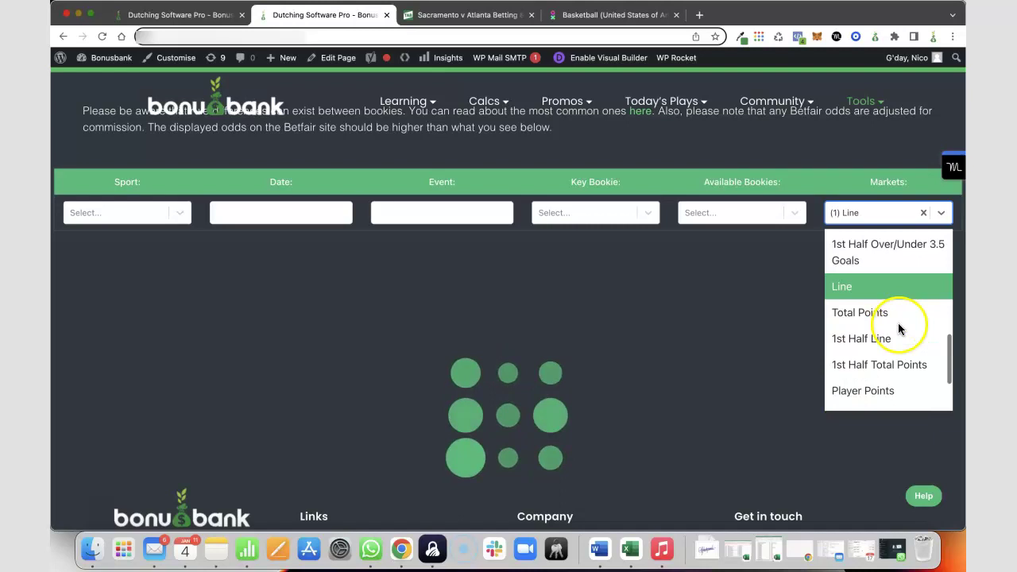
{"action": "left_click", "coordinate": [852, 264]}
{"action": "left_click", "coordinate": [939, 212]}
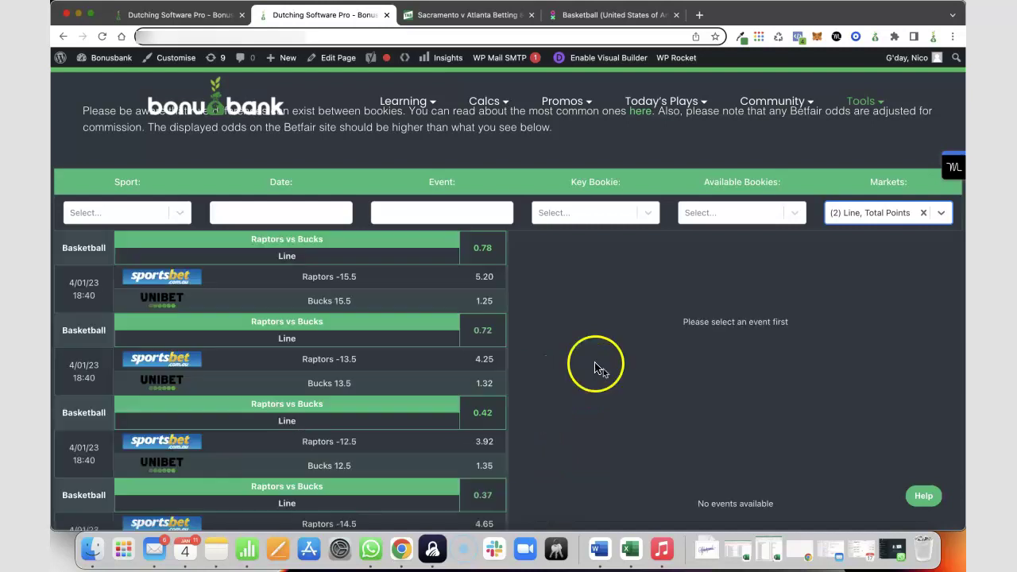
Find the Raptors vs Bucks Line (Middle Available) event pairing Bucks 16.0 with Raptors -15.5 and inspect its lines and odds
{"action": "scroll", "coordinate": [357, 341], "scroll_direction": "down", "scroll_amount": 4}
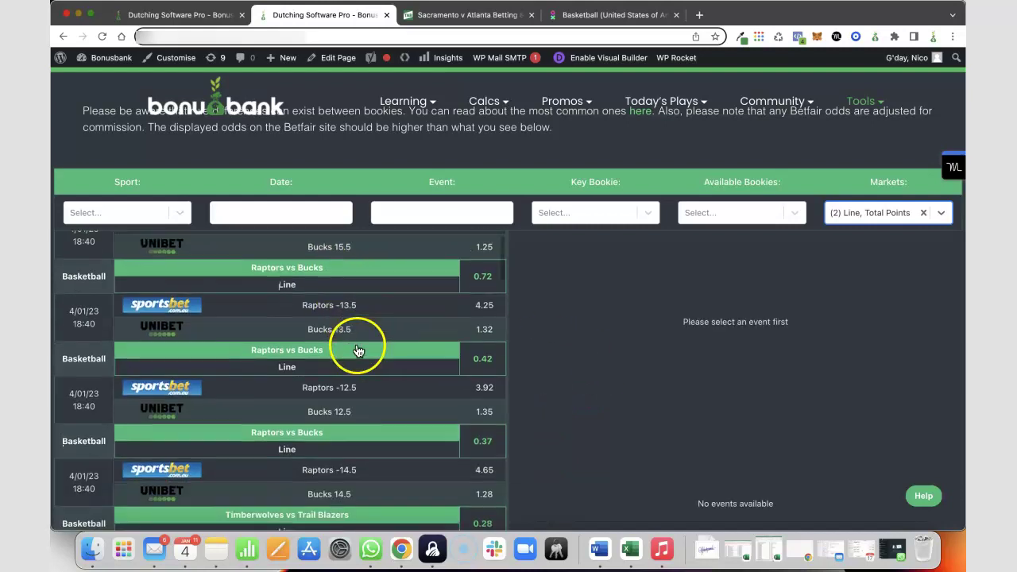
{"action": "scroll", "coordinate": [374, 372], "scroll_direction": "down", "scroll_amount": 14}
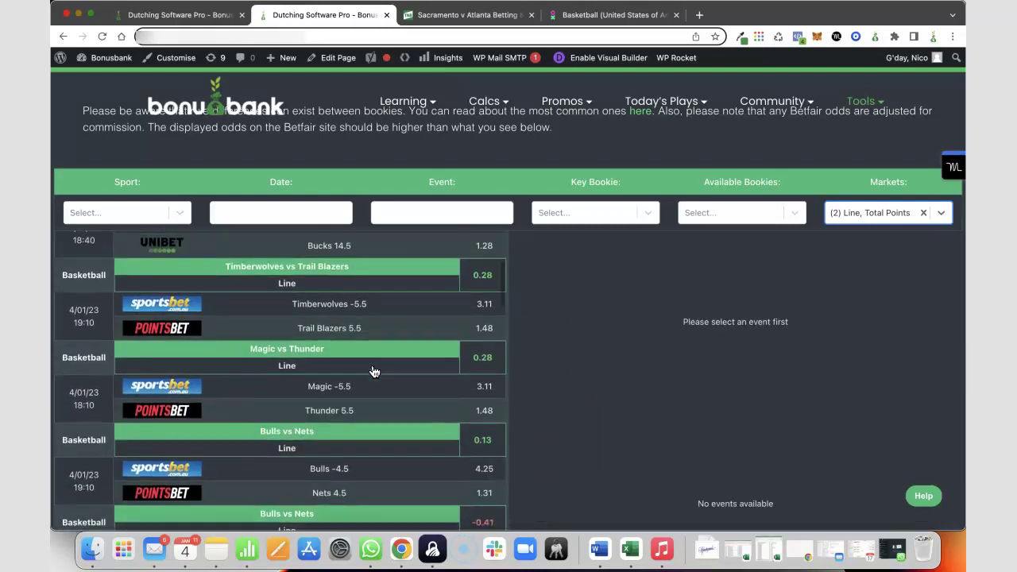
{"action": "scroll", "coordinate": [372, 371], "scroll_direction": "down", "scroll_amount": 4}
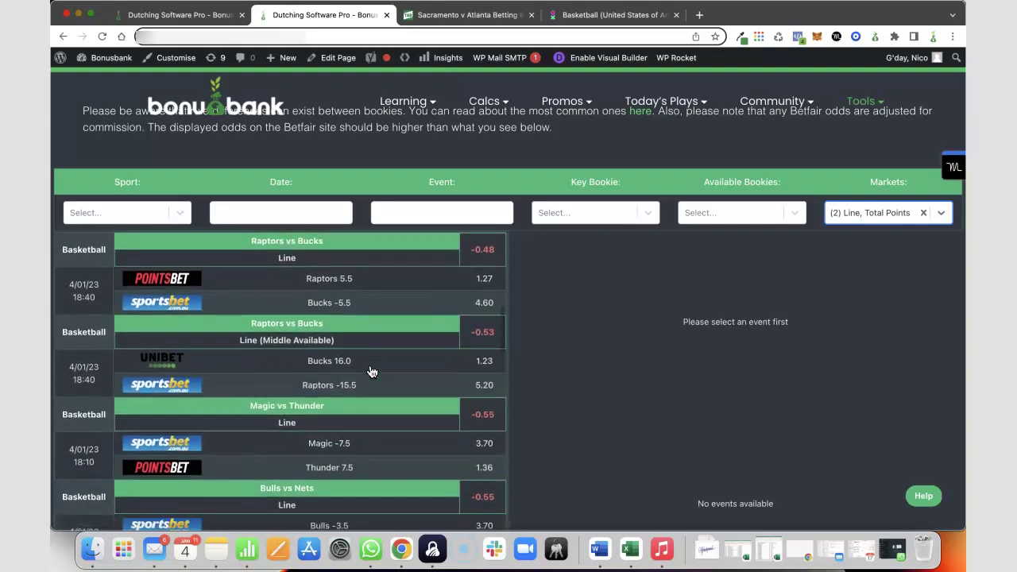
{"action": "left_click_drag", "start_coordinate": [358, 361], "coordinate": [309, 357]}
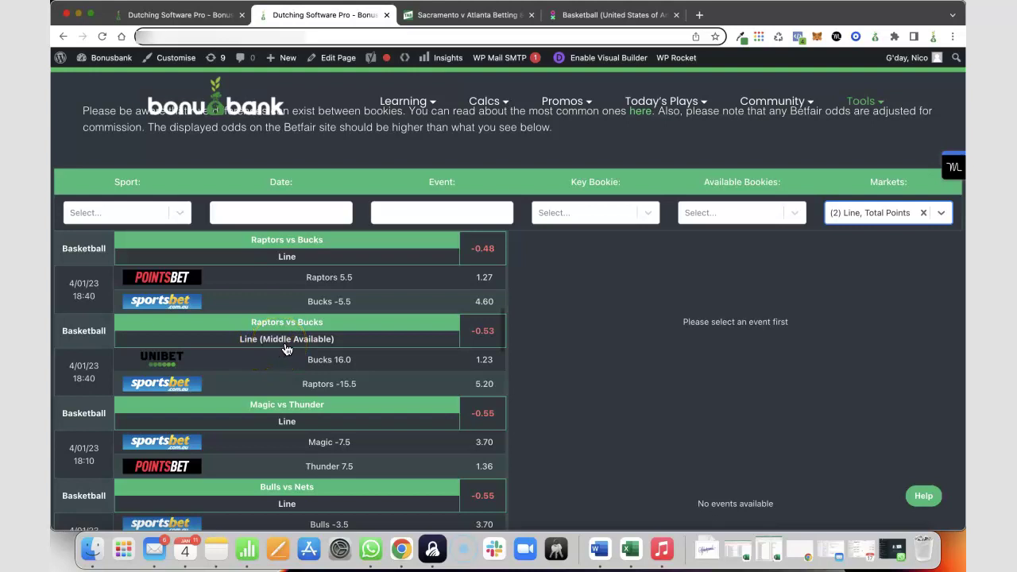
{"action": "mouse_move", "coordinate": [402, 358]}
{"action": "left_mouse_down"}
{"action": "mouse_move", "coordinate": [416, 408]}
{"action": "mouse_move", "coordinate": [467, 372]}
{"action": "left_mouse_up"}
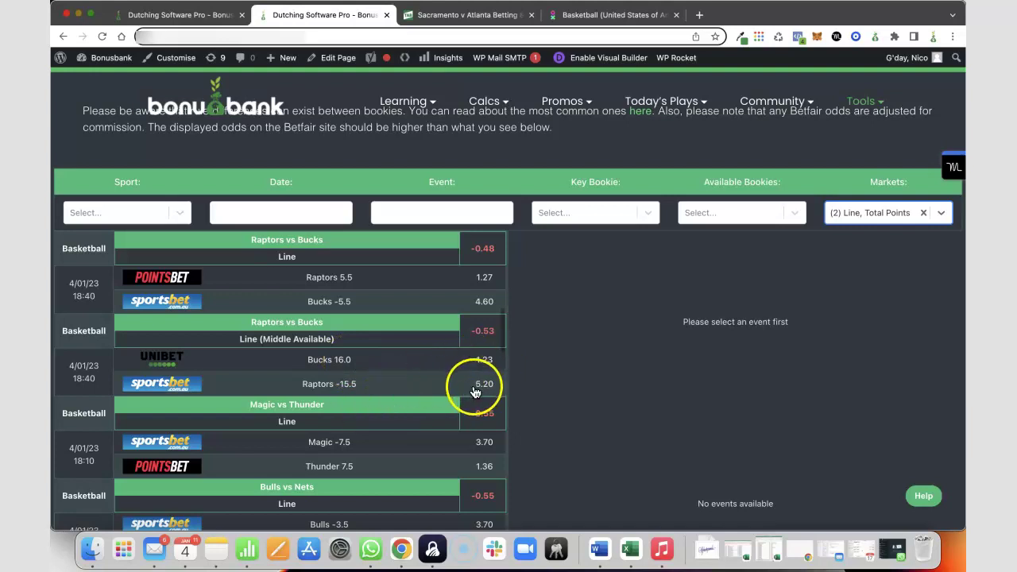
Look through the lower-rated Line events for further Raptors vs Bucks entries marked Middle Available
{"action": "scroll", "coordinate": [427, 392], "scroll_direction": "down", "scroll_amount": 3}
{"action": "scroll", "coordinate": [425, 394], "scroll_direction": "down", "scroll_amount": 12}
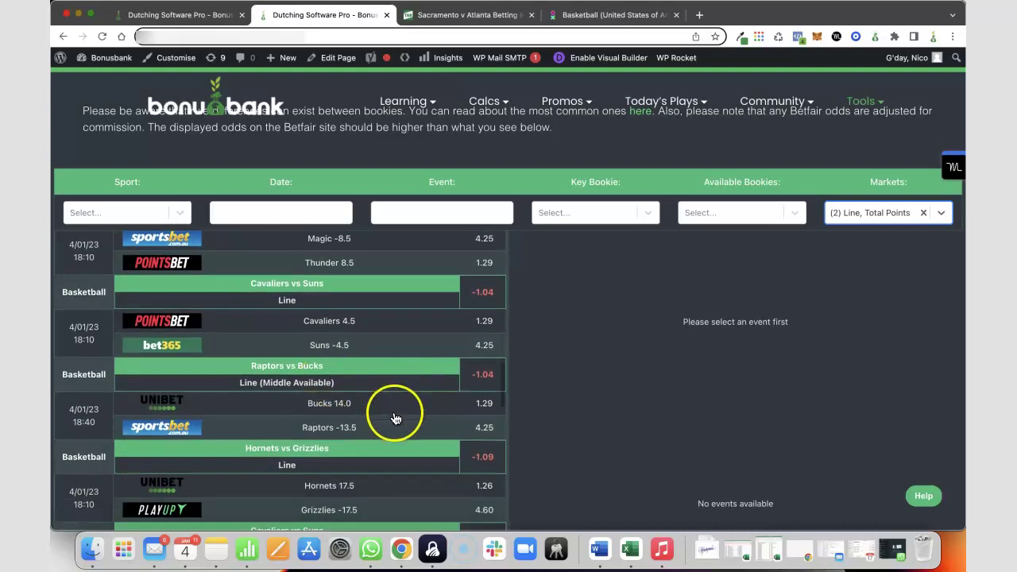
{"action": "scroll", "coordinate": [396, 418], "scroll_direction": "down", "scroll_amount": 4}
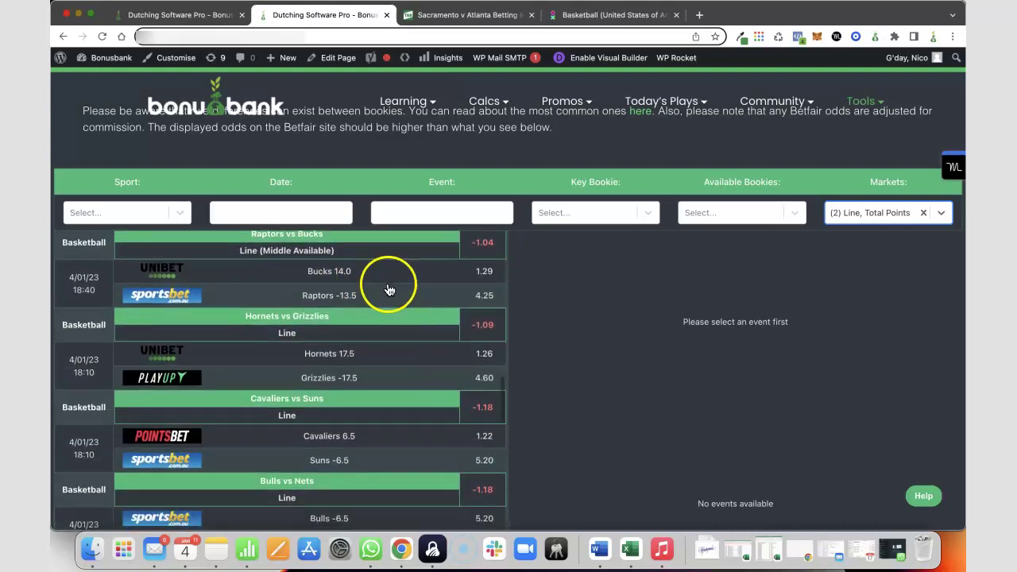
{"action": "scroll", "coordinate": [389, 305], "scroll_direction": "down", "scroll_amount": 10}
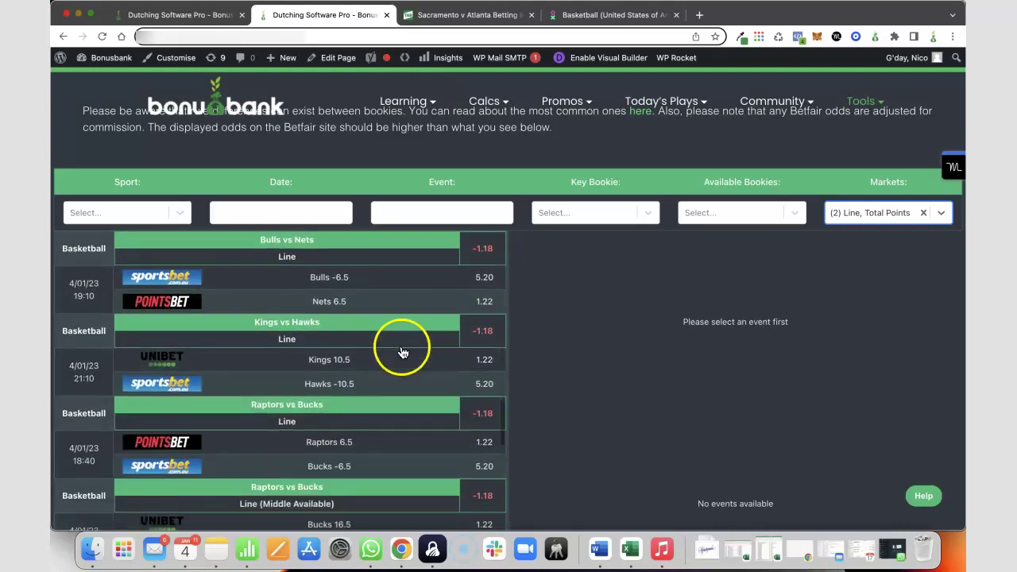
{"action": "scroll", "coordinate": [403, 352], "scroll_direction": "down", "scroll_amount": 4}
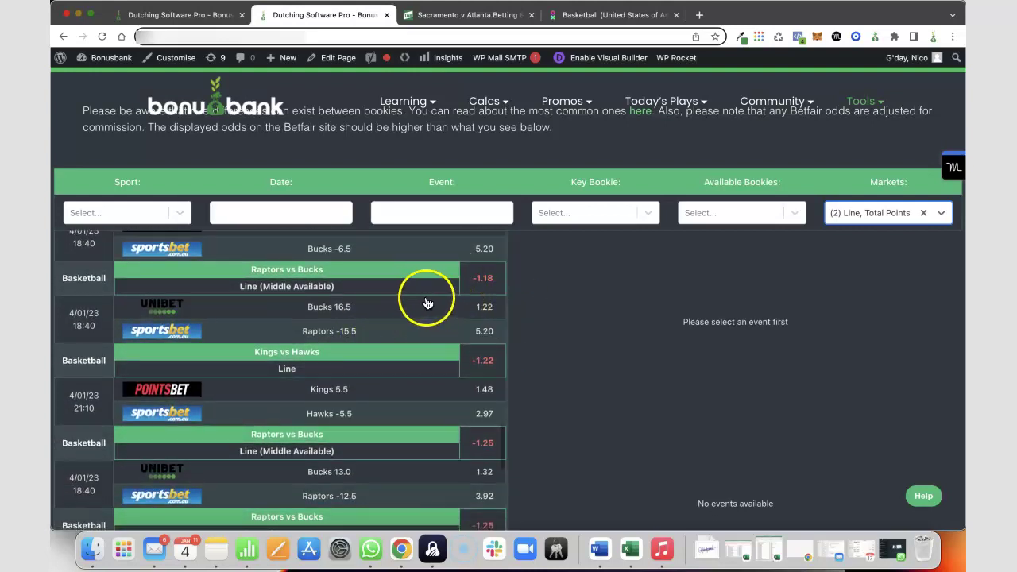
Review the Line events back up to the highest-rated ones and clear the Markets filter
{"action": "scroll", "coordinate": [427, 303], "scroll_direction": "up", "scroll_amount": 10}
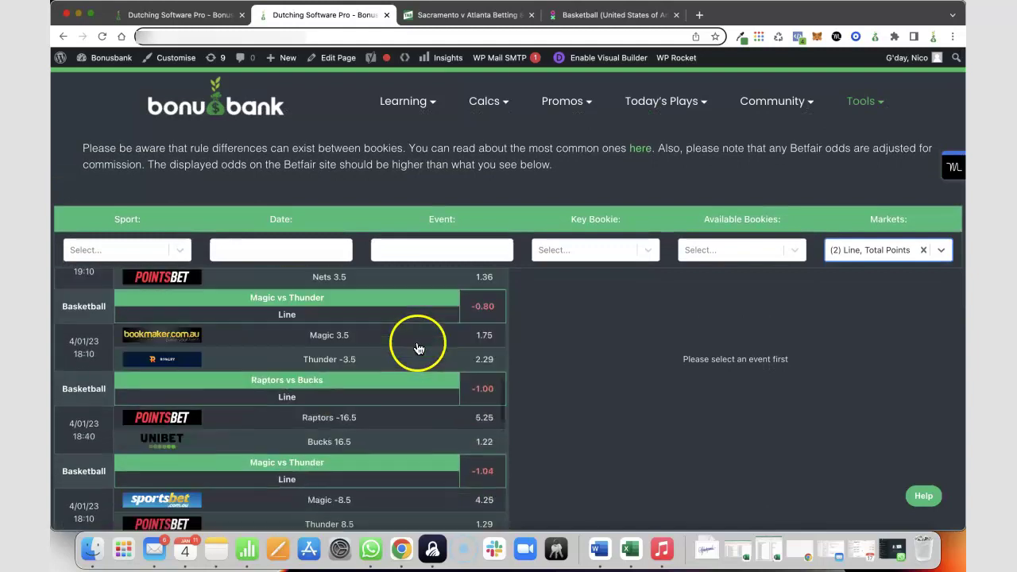
{"action": "scroll", "coordinate": [419, 349], "scroll_direction": "up", "scroll_amount": 10}
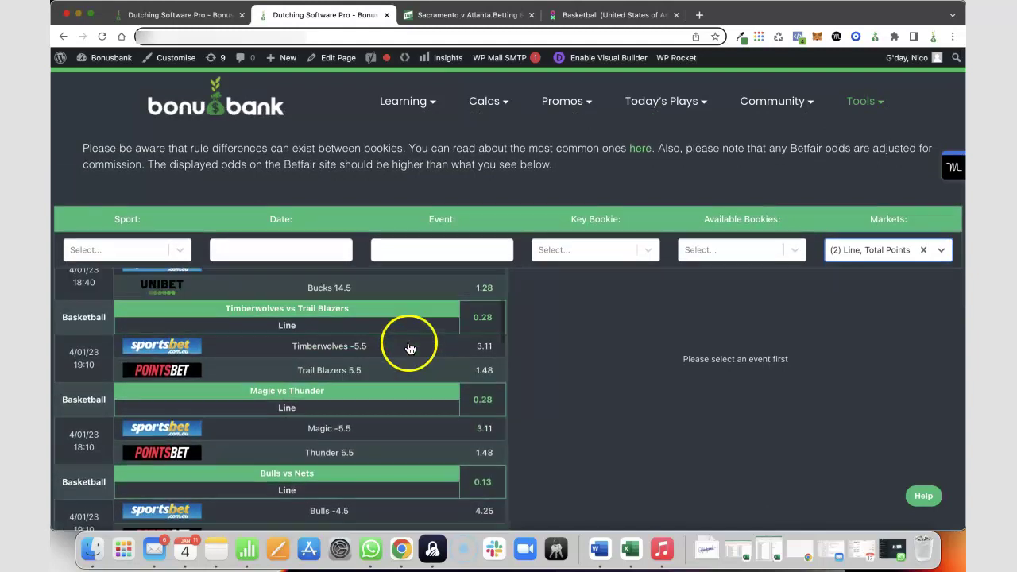
{"action": "scroll", "coordinate": [409, 348], "scroll_direction": "up", "scroll_amount": 2}
{"action": "scroll", "coordinate": [421, 326], "scroll_direction": "up", "scroll_amount": 5}
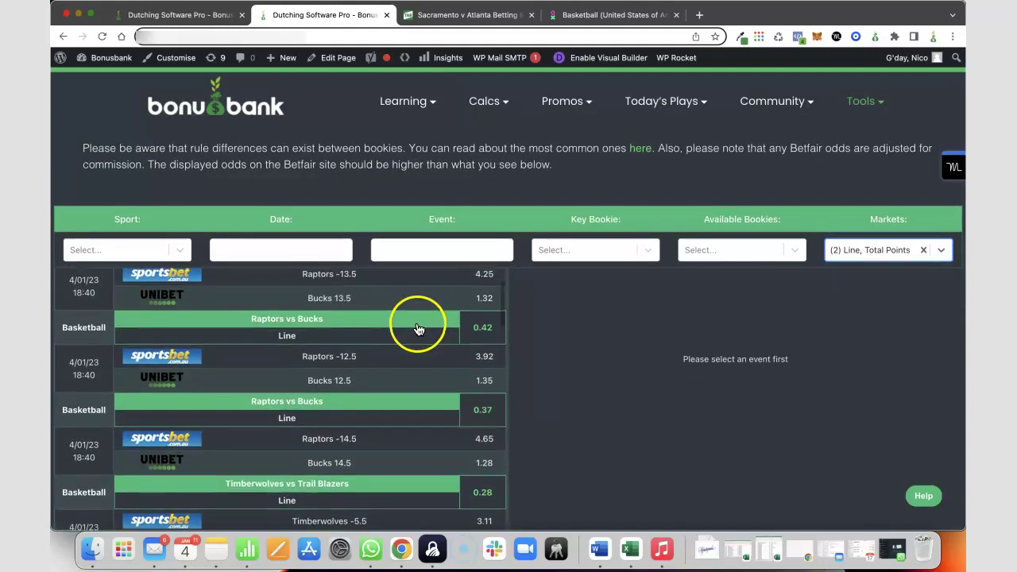
{"action": "scroll", "coordinate": [403, 334], "scroll_direction": "up", "scroll_amount": 2}
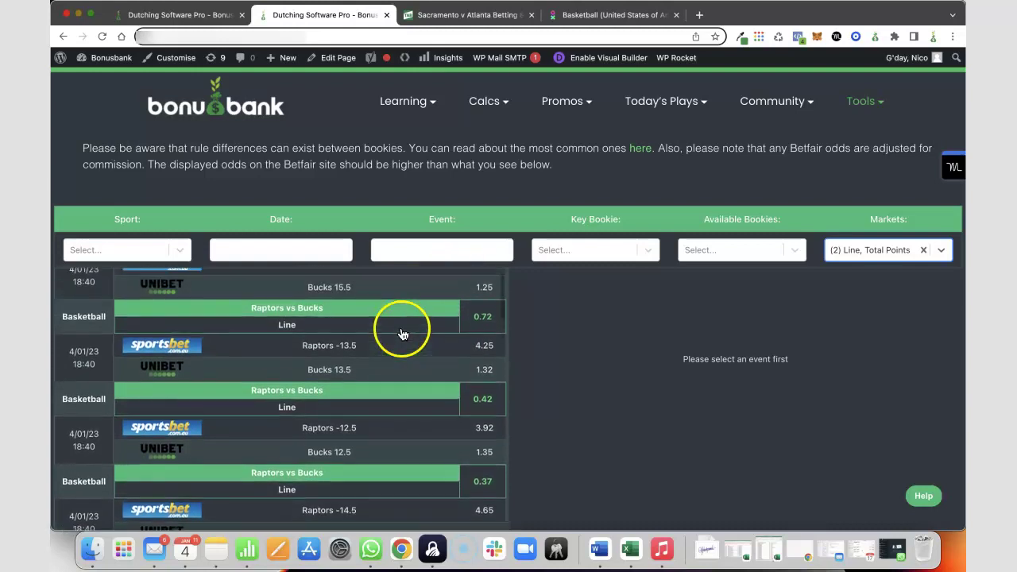
{"action": "scroll", "coordinate": [407, 335], "scroll_direction": "up", "scroll_amount": 1}
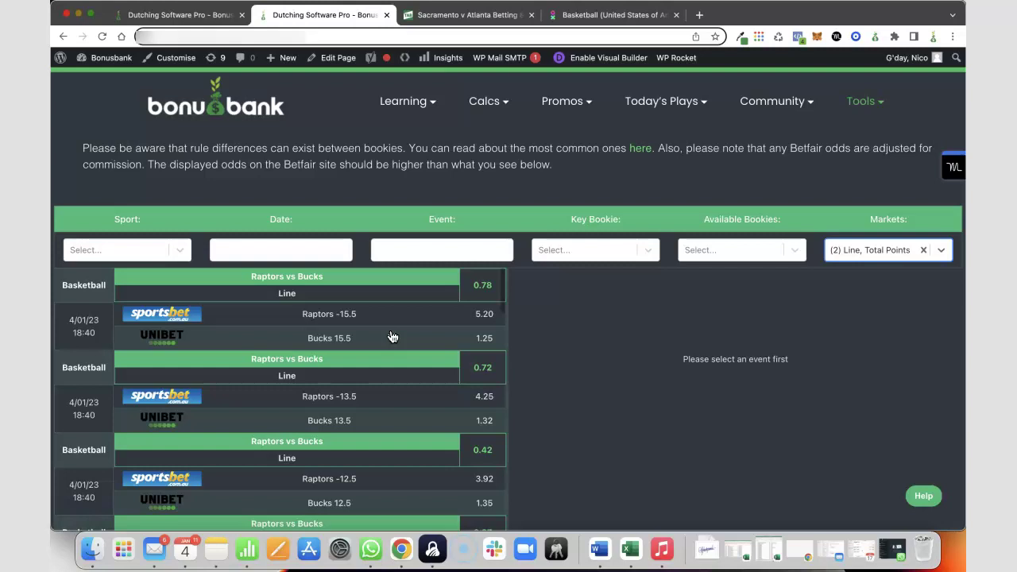
{"action": "left_click", "coordinate": [923, 249]}
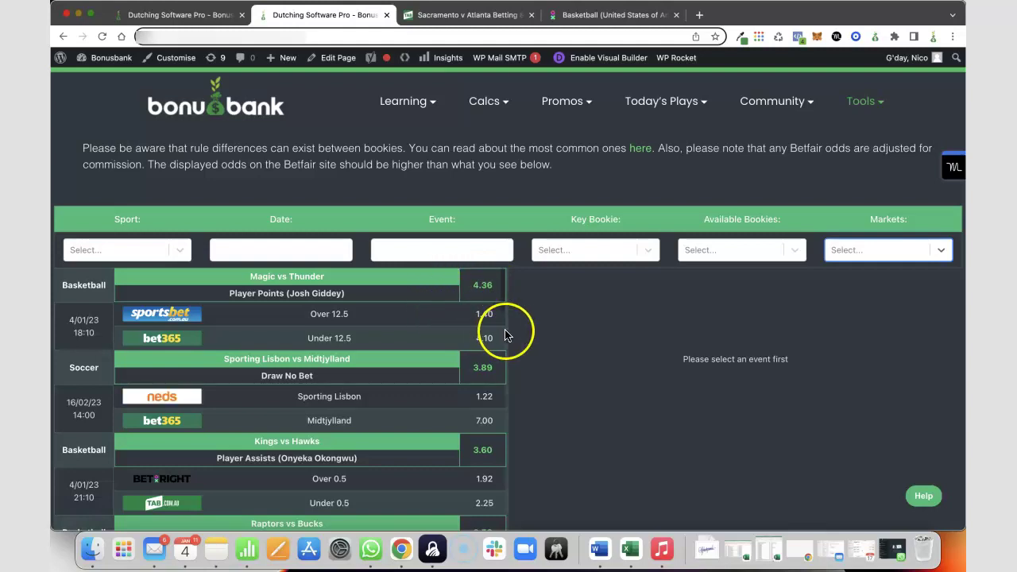
{"action": "left_click", "coordinate": [465, 311]}
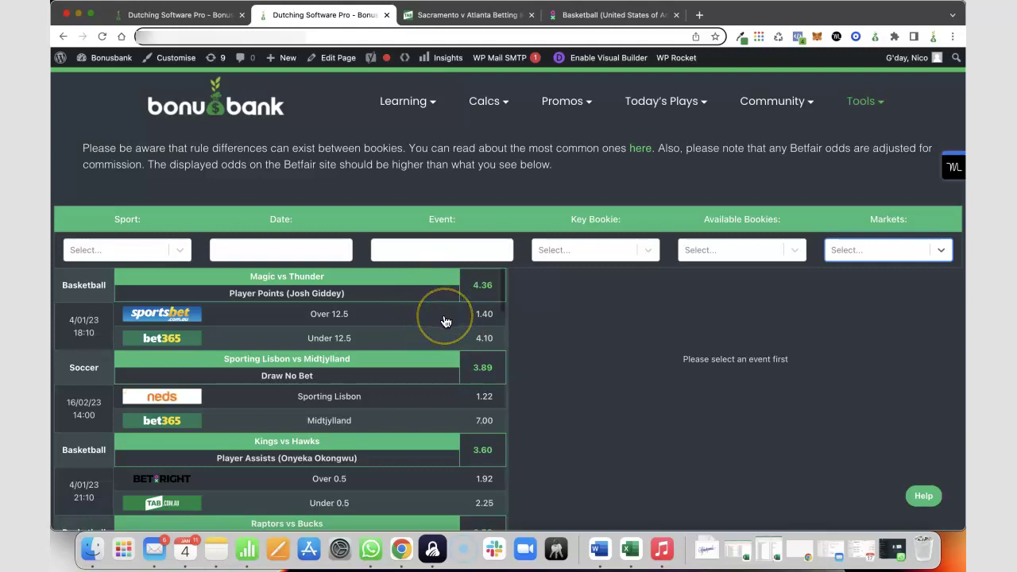
{"action": "left_click", "coordinate": [430, 347]}
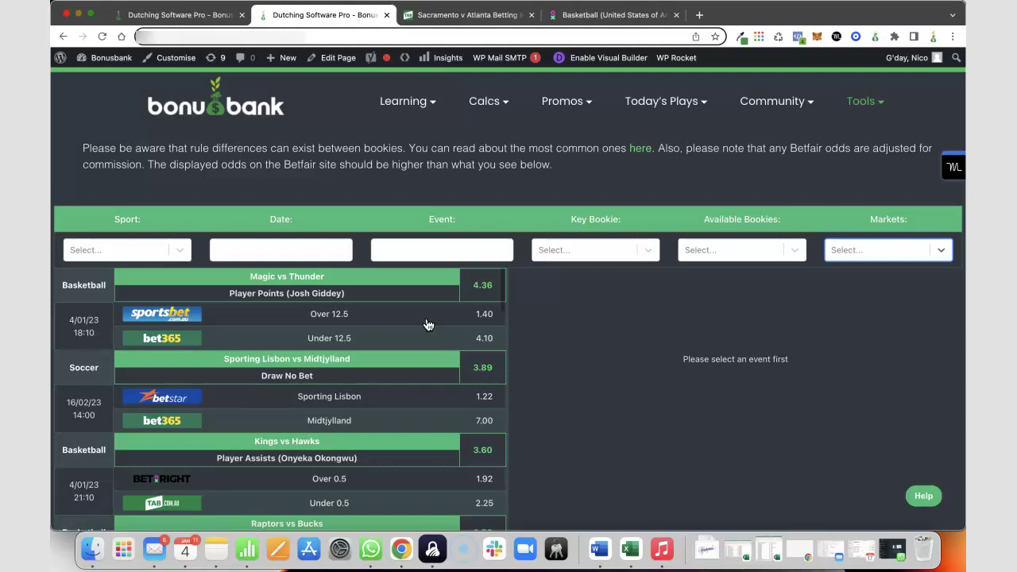
{"action": "left_click", "coordinate": [420, 319]}
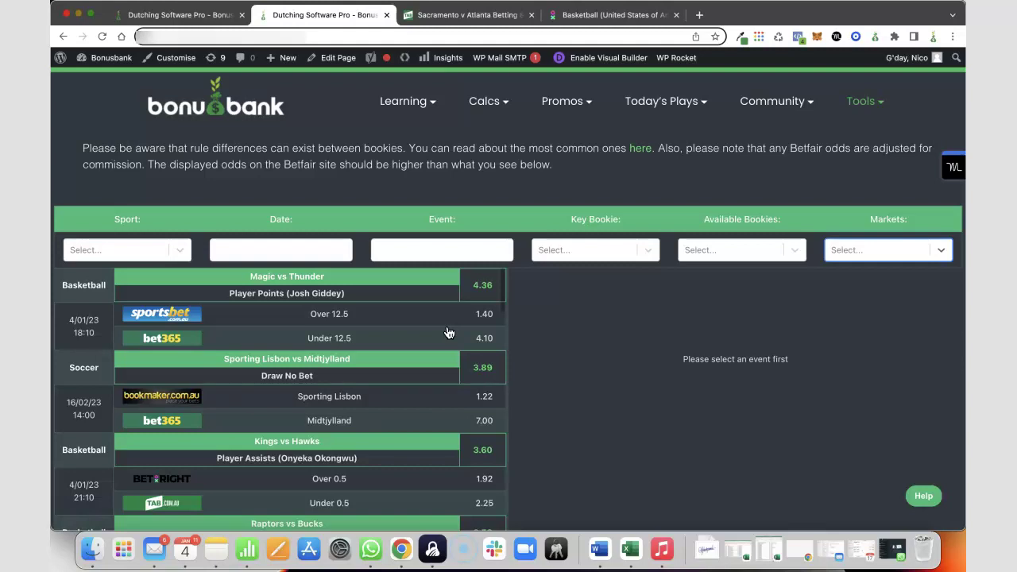
{"action": "left_click", "coordinate": [452, 330]}
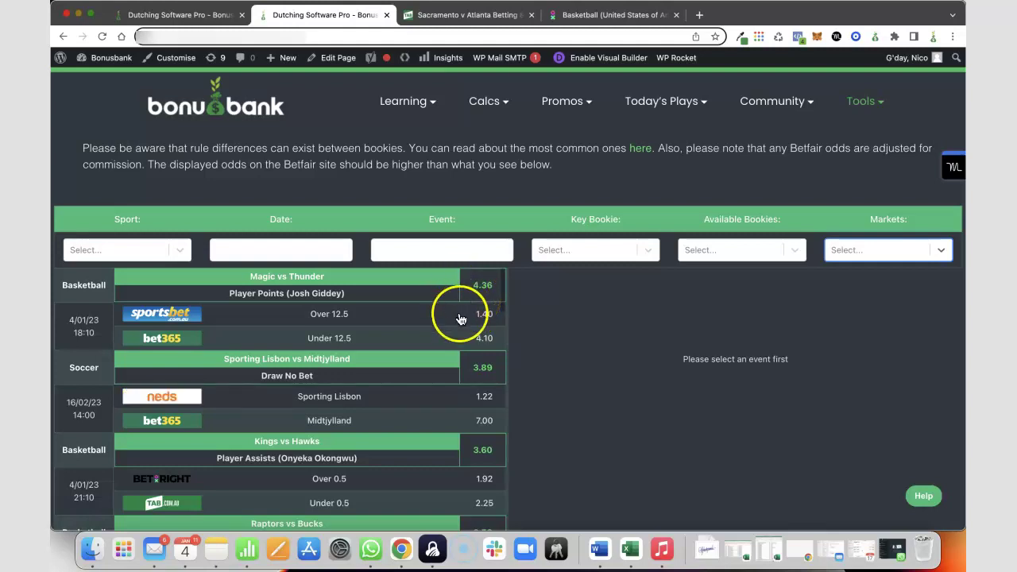
Open the calculator for the Magic vs Thunder Player Points (Josh Giddey) event and set the total stake to $50
{"action": "left_click", "coordinate": [457, 324]}
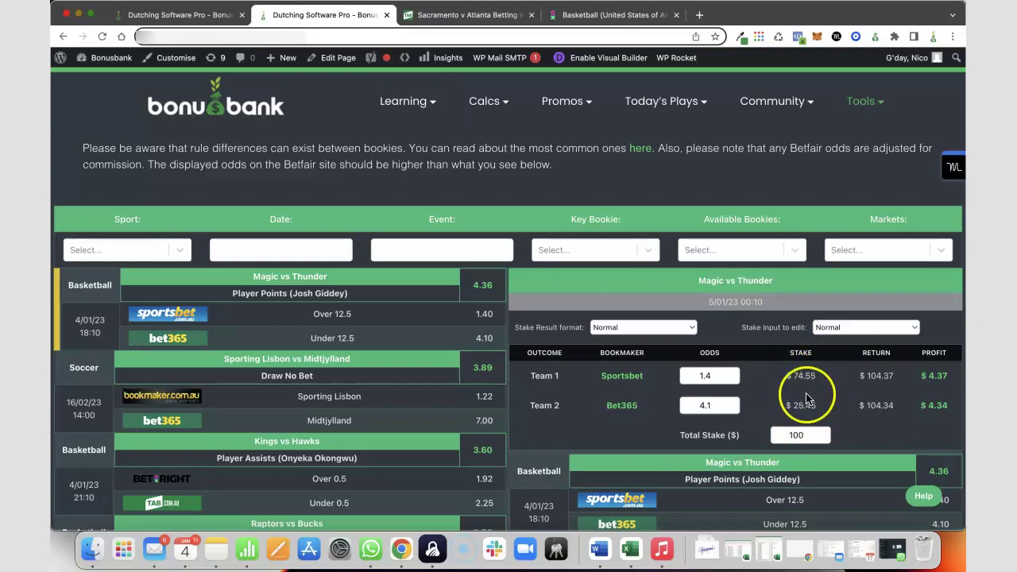
{"action": "double_click", "coordinate": [794, 433]}
{"action": "key", "text": "BackSpace"}
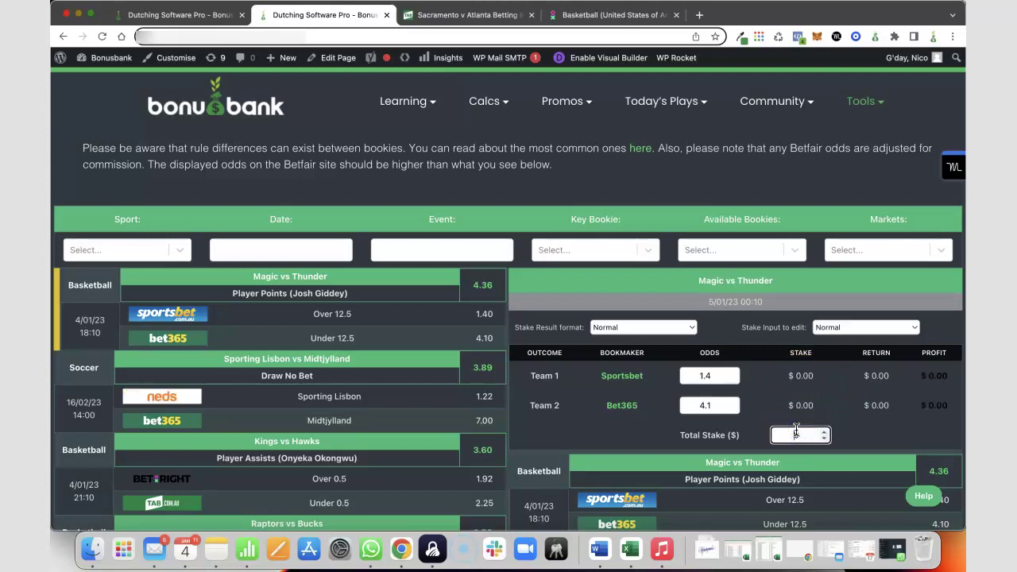
{"action": "type", "text": "50"}
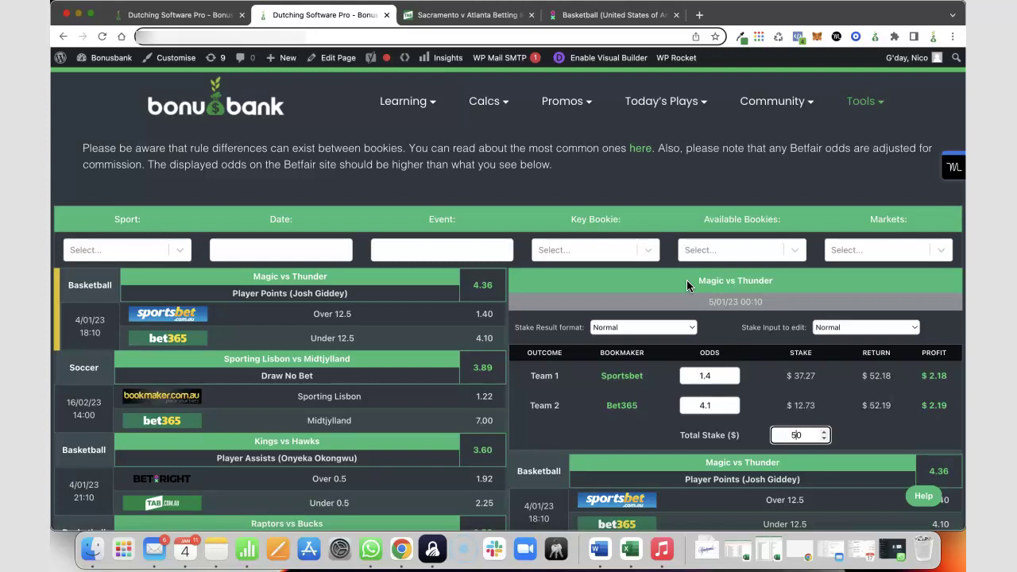
{"action": "left_click", "coordinate": [677, 280]}
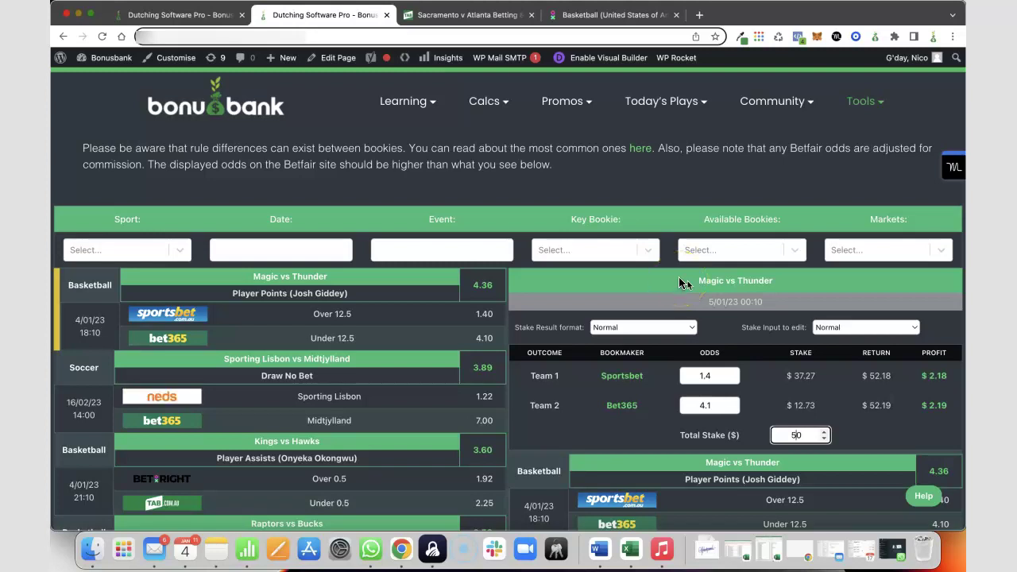
{"action": "left_click", "coordinate": [683, 281]}
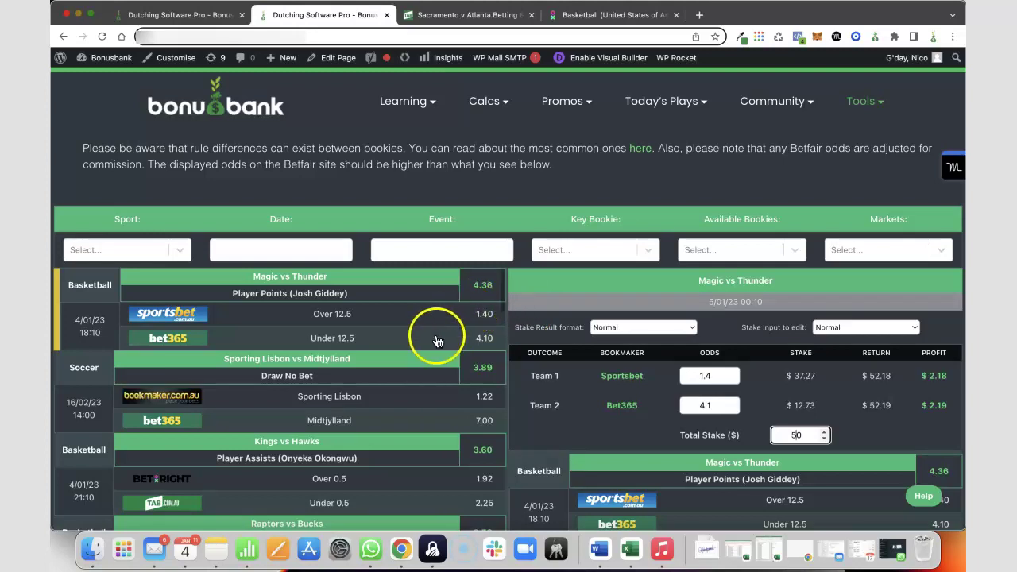
Look through the unfiltered event list down to the lower-rated player markets and back up to the highest-rated events
{"action": "scroll", "coordinate": [435, 341], "scroll_direction": "down", "scroll_amount": 1}
{"action": "scroll", "coordinate": [435, 341], "scroll_direction": "down", "scroll_amount": 5}
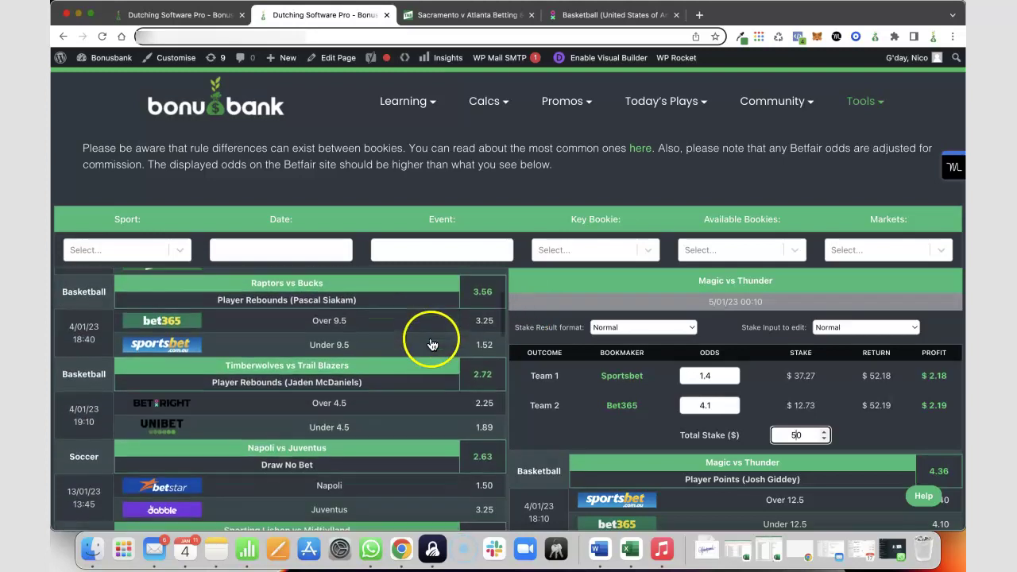
{"action": "scroll", "coordinate": [433, 342], "scroll_direction": "down", "scroll_amount": 15}
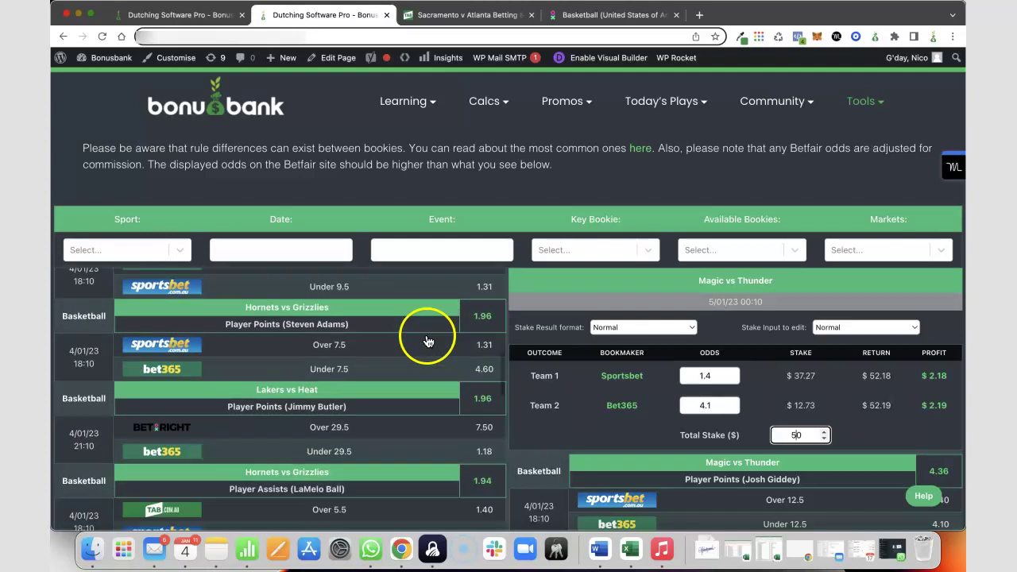
{"action": "scroll", "coordinate": [426, 340], "scroll_direction": "down", "scroll_amount": 7}
{"action": "scroll", "coordinate": [432, 336], "scroll_direction": "up", "scroll_amount": 5}
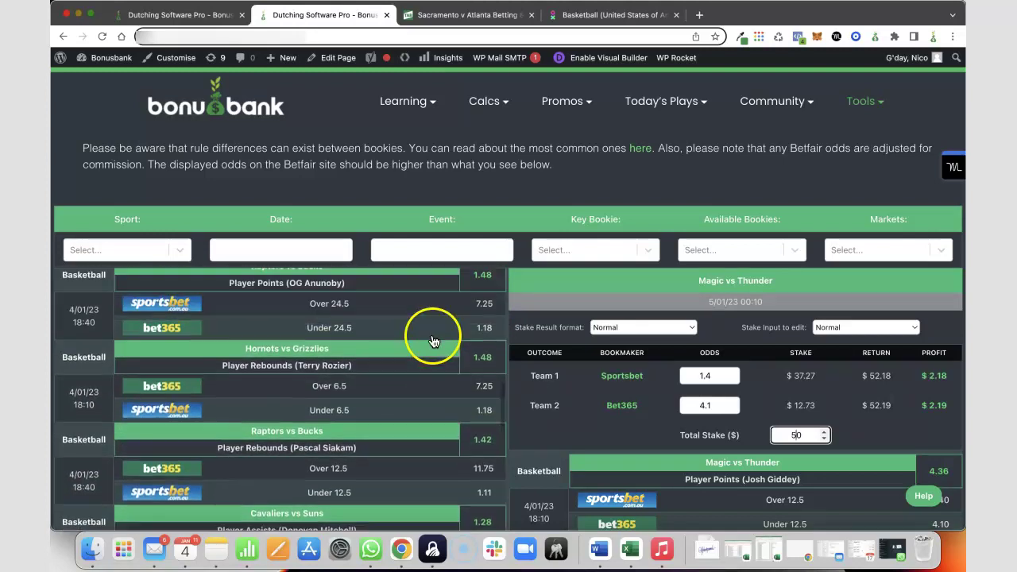
{"action": "scroll", "coordinate": [370, 372], "scroll_direction": "up", "scroll_amount": 1}
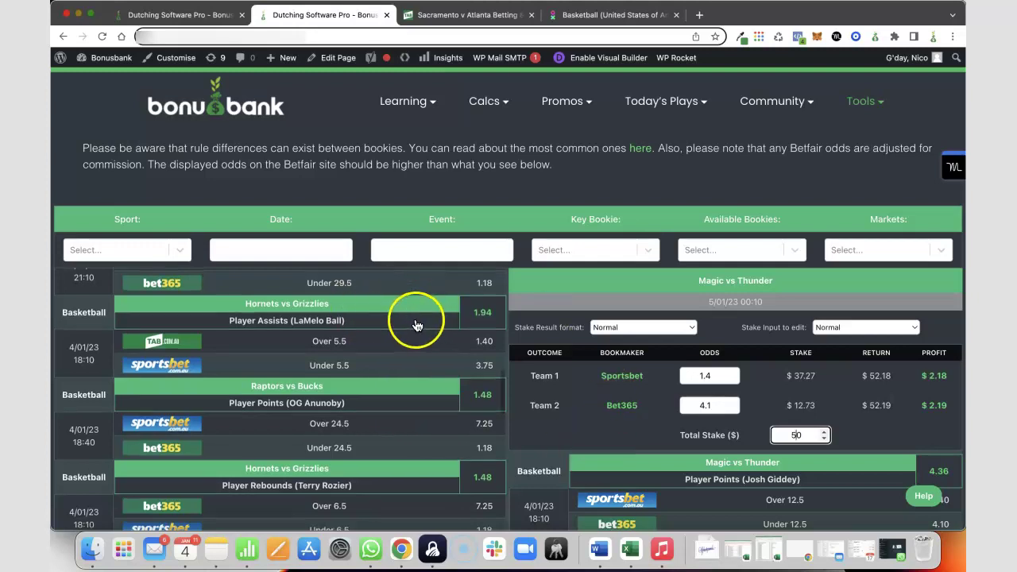
{"action": "scroll", "coordinate": [421, 324], "scroll_direction": "up", "scroll_amount": 3}
{"action": "scroll", "coordinate": [427, 327], "scroll_direction": "up", "scroll_amount": 6}
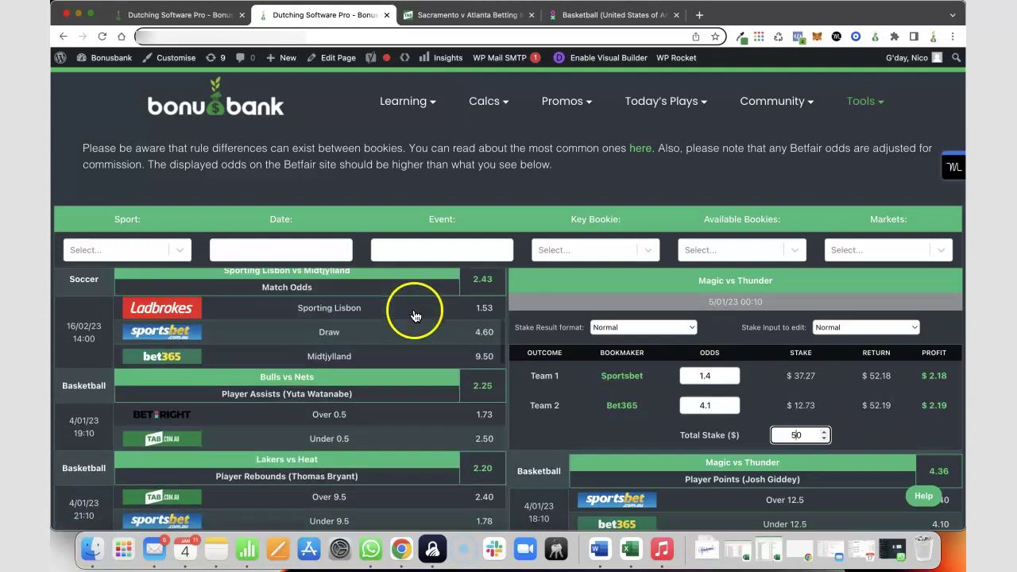
{"action": "scroll", "coordinate": [429, 329], "scroll_direction": "up", "scroll_amount": 3}
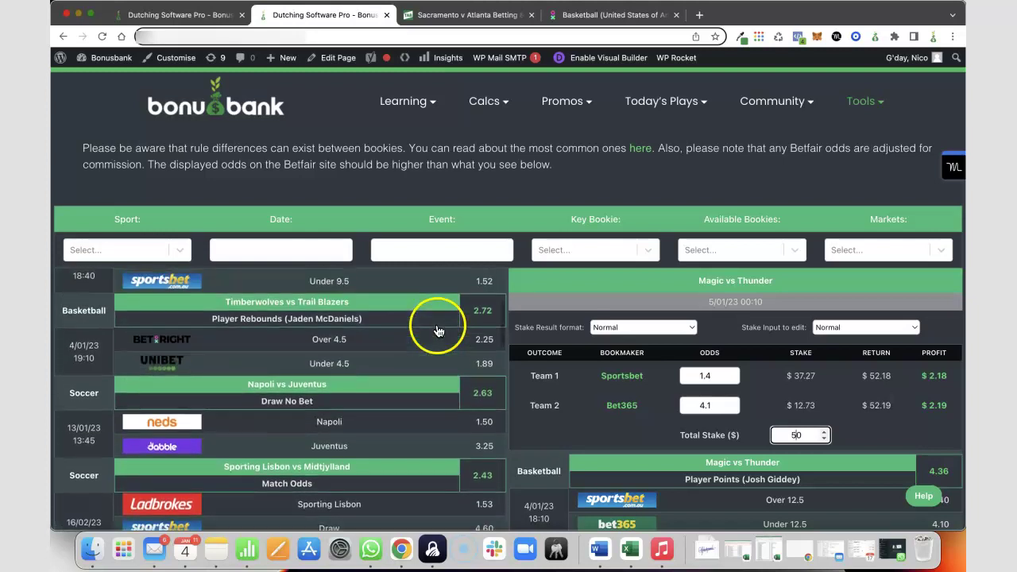
{"action": "scroll", "coordinate": [437, 331], "scroll_direction": "up", "scroll_amount": 8}
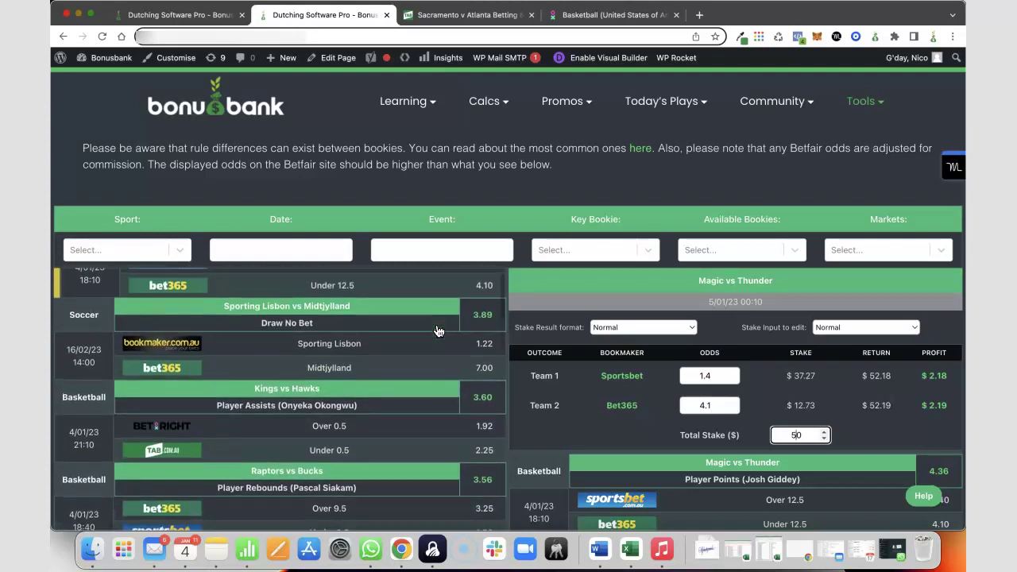
{"action": "scroll", "coordinate": [437, 331], "scroll_direction": "up", "scroll_amount": 2}
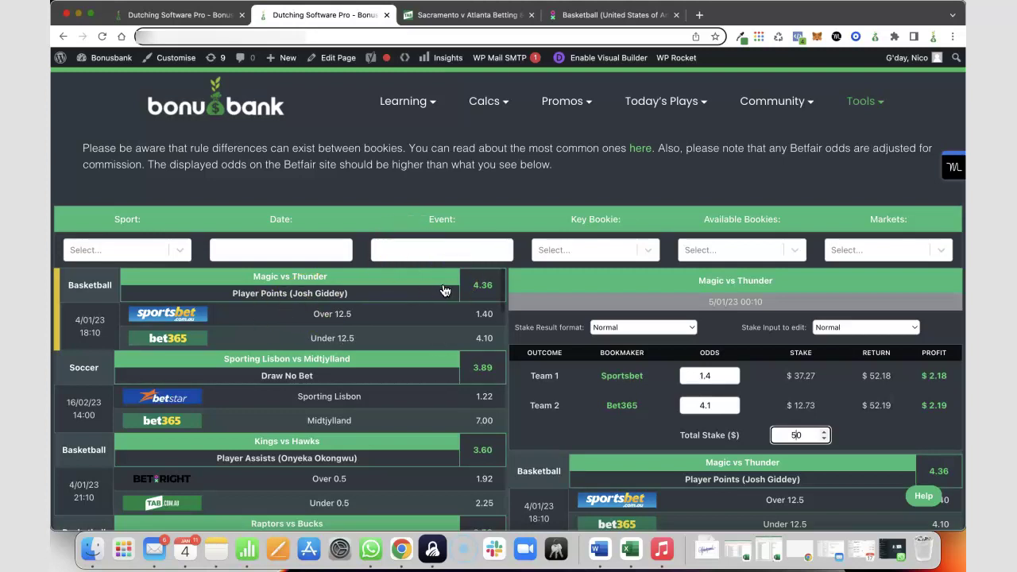
{"action": "scroll", "coordinate": [424, 302], "scroll_direction": "down", "scroll_amount": 1}
{"action": "scroll", "coordinate": [424, 295], "scroll_direction": "up", "scroll_amount": 1}
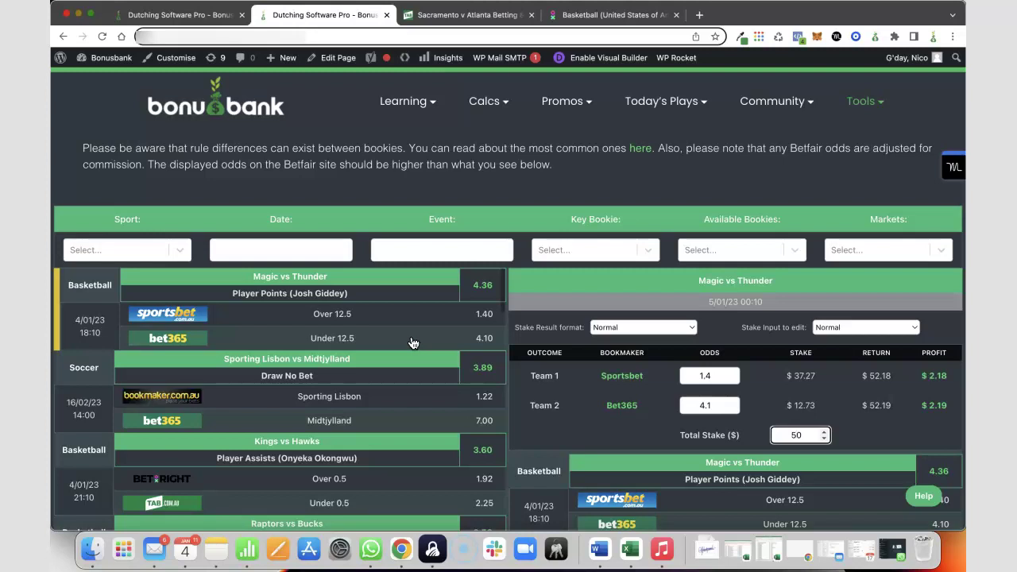
{"action": "left_click", "coordinate": [426, 340]}
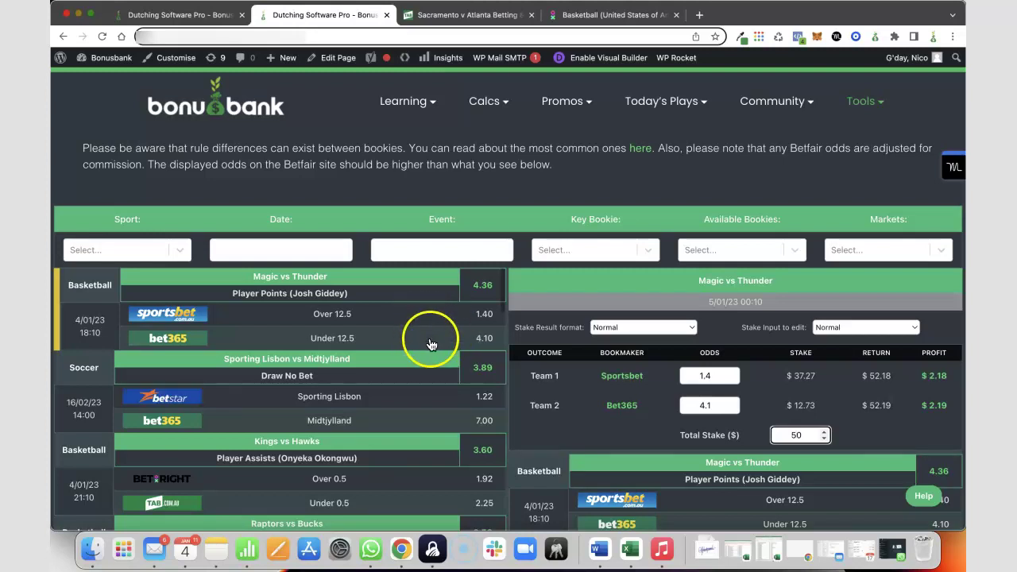